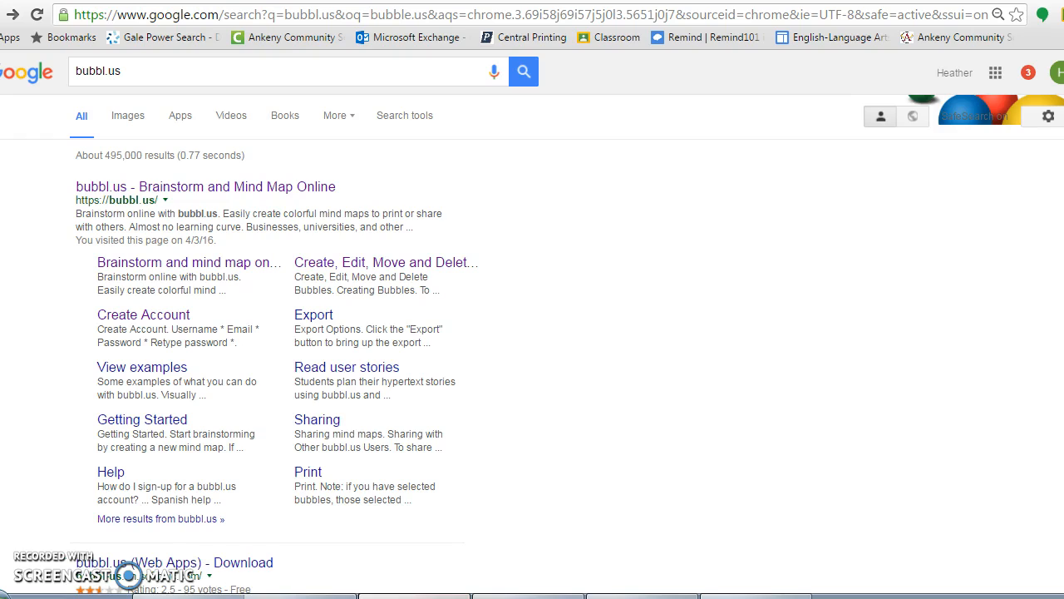
- Open the bubbl.us homepage from the search results and start the Free plan sign-up
{"action": "left_click", "coordinate": [112, 69]}
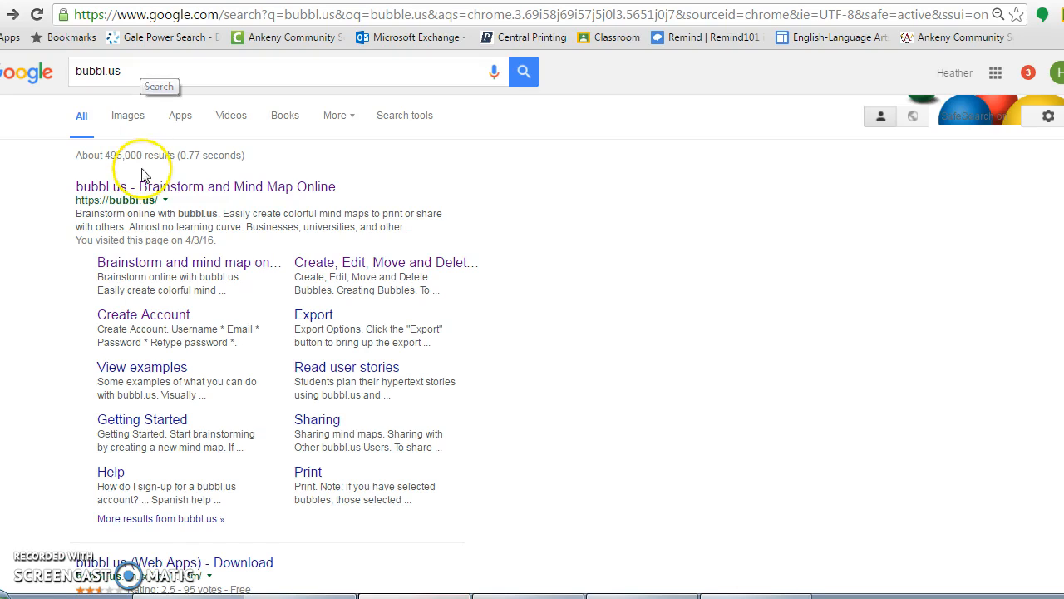
{"action": "left_click", "coordinate": [169, 187]}
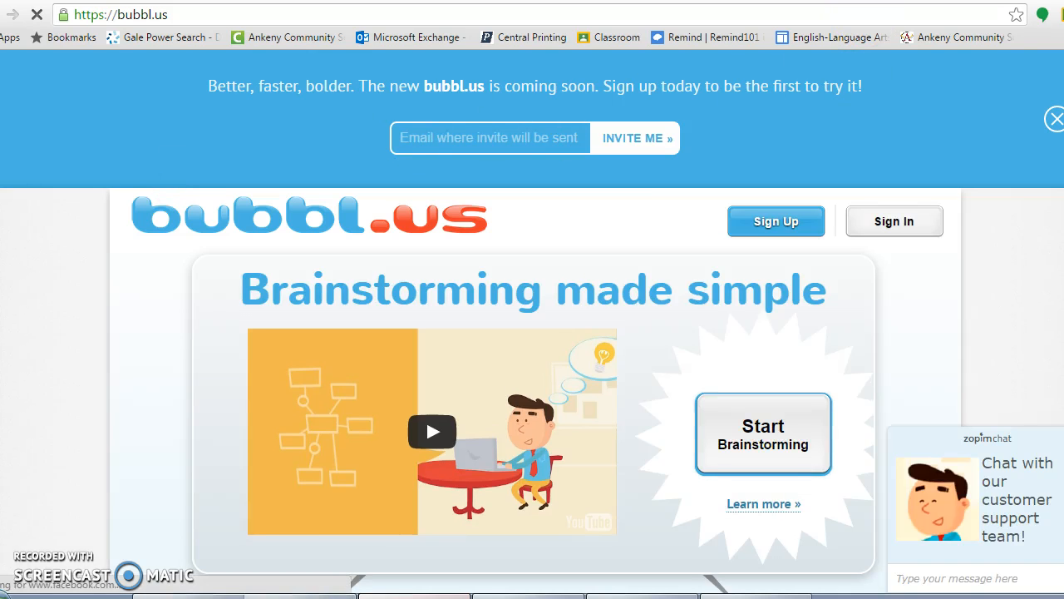
{"action": "scroll", "coordinate": [532, 324], "scroll_direction": "down", "scroll_amount": 1}
{"action": "scroll", "coordinate": [532, 324], "scroll_direction": "down", "scroll_amount": 7}
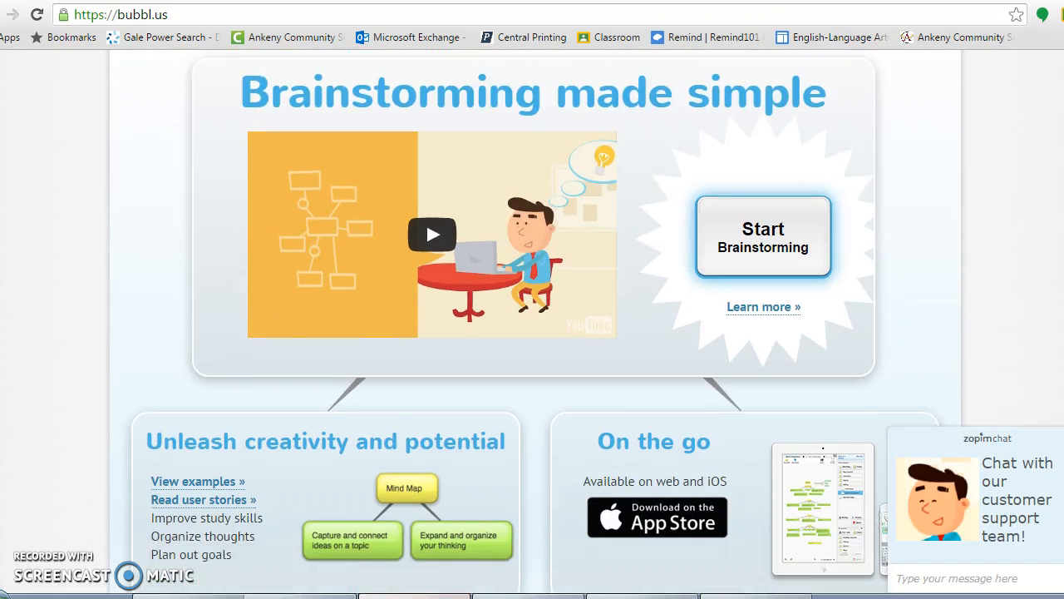
{"action": "scroll", "coordinate": [532, 324], "scroll_direction": "down", "scroll_amount": 4}
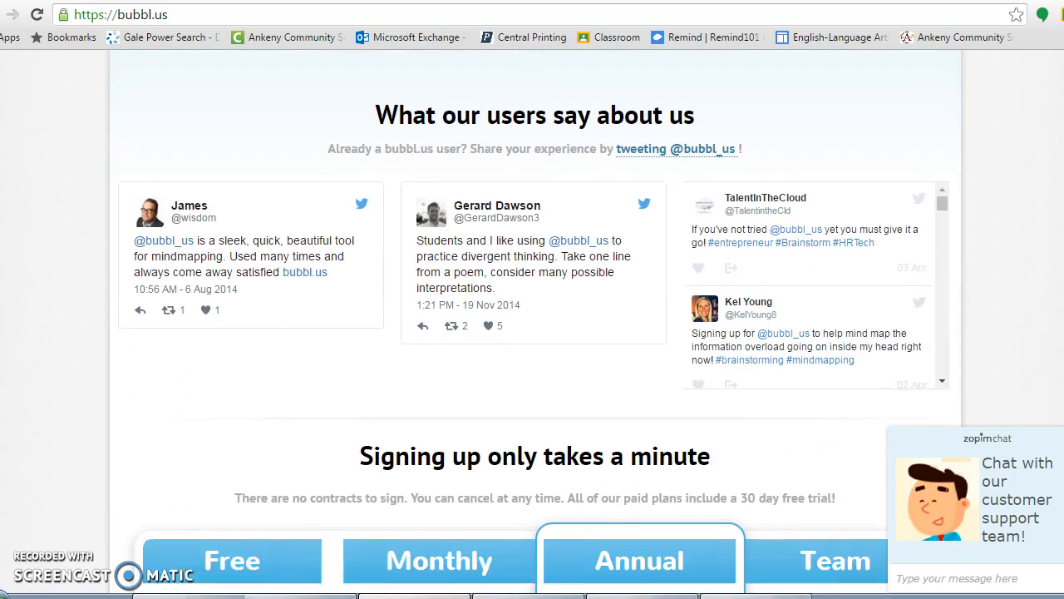
{"action": "scroll", "coordinate": [532, 325], "scroll_direction": "down", "scroll_amount": 2}
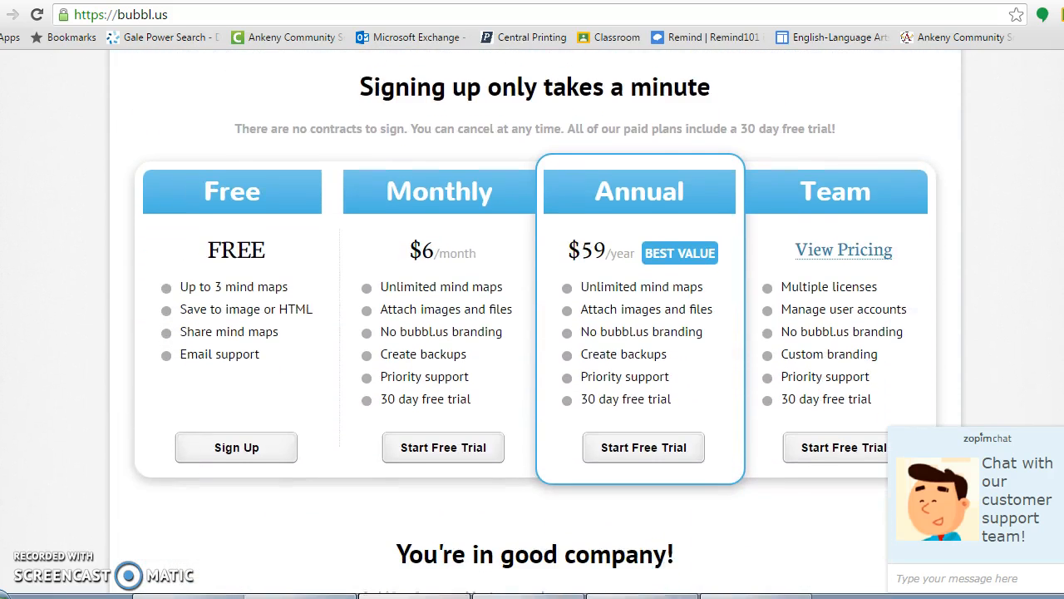
{"action": "left_click", "coordinate": [237, 396]}
- Fill in a username, the account e-mail and matching passwords, then create the account
{"action": "left_click", "coordinate": [408, 225]}
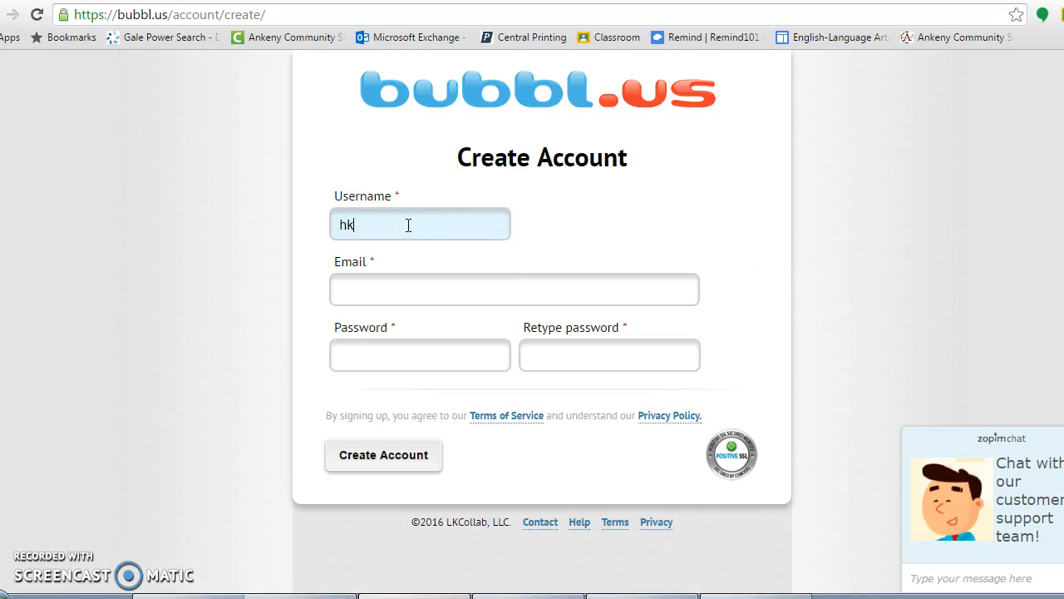
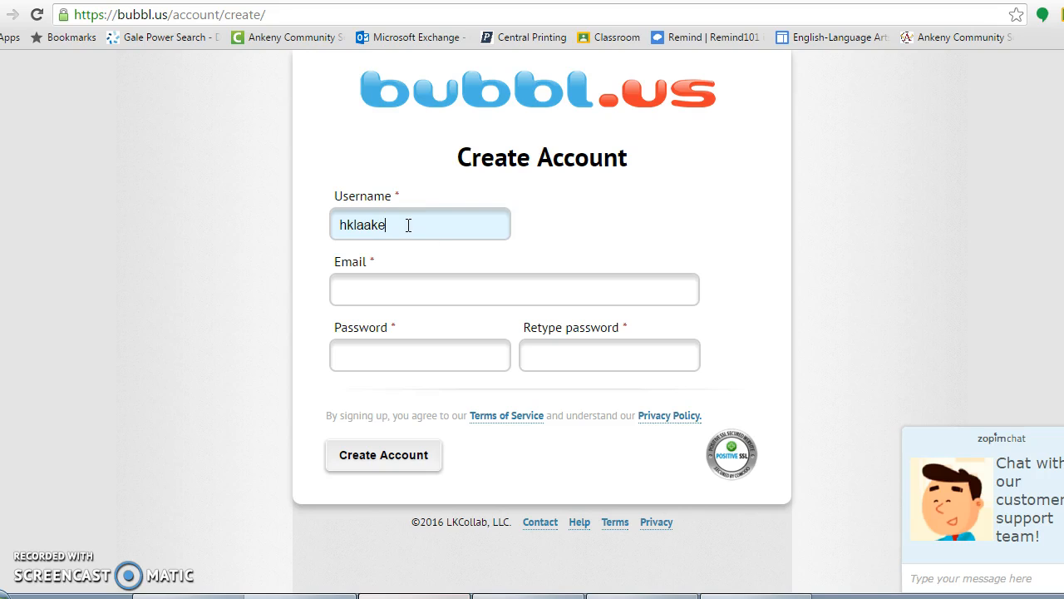
{"action": "left_click", "coordinate": [423, 290]}
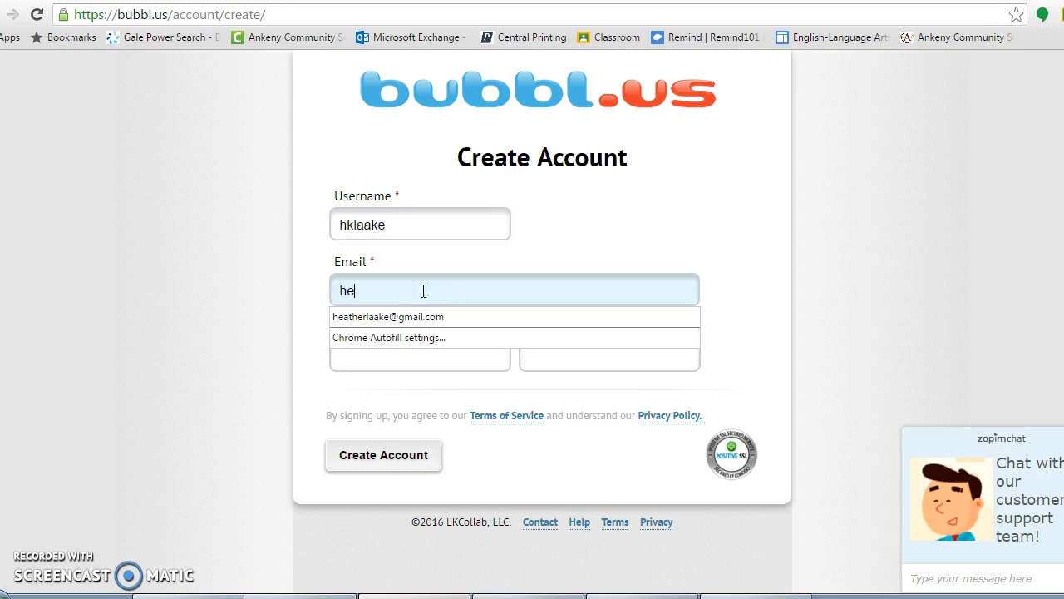
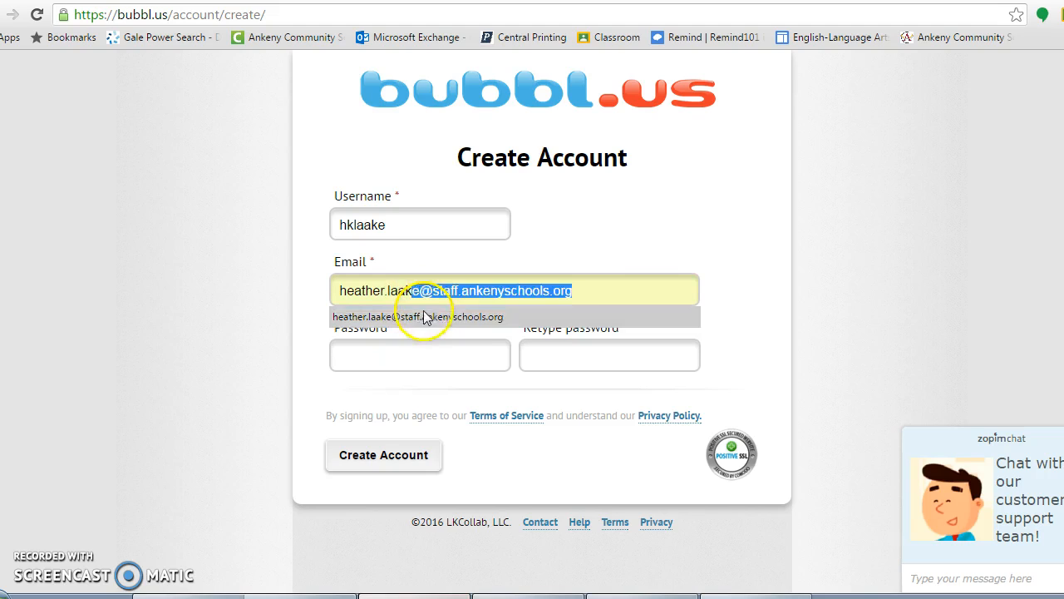
{"action": "left_click", "coordinate": [424, 317]}
{"action": "left_click", "coordinate": [402, 361]}
{"action": "type", "text": "•••"}
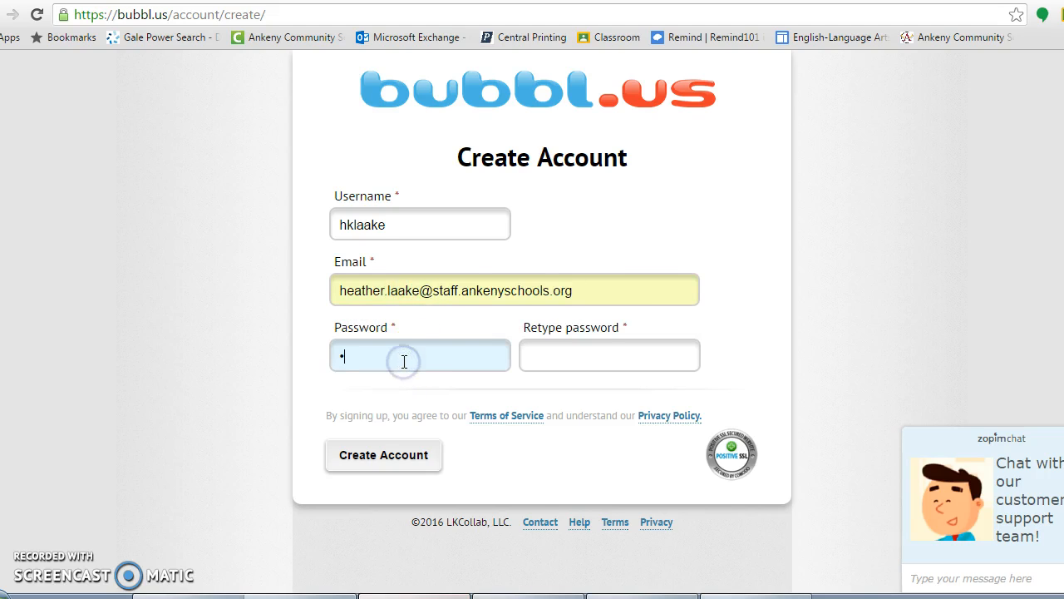
{"action": "type", "text": "••••"}
{"action": "left_click", "coordinate": [537, 367]}
{"action": "type", "text": "••"}
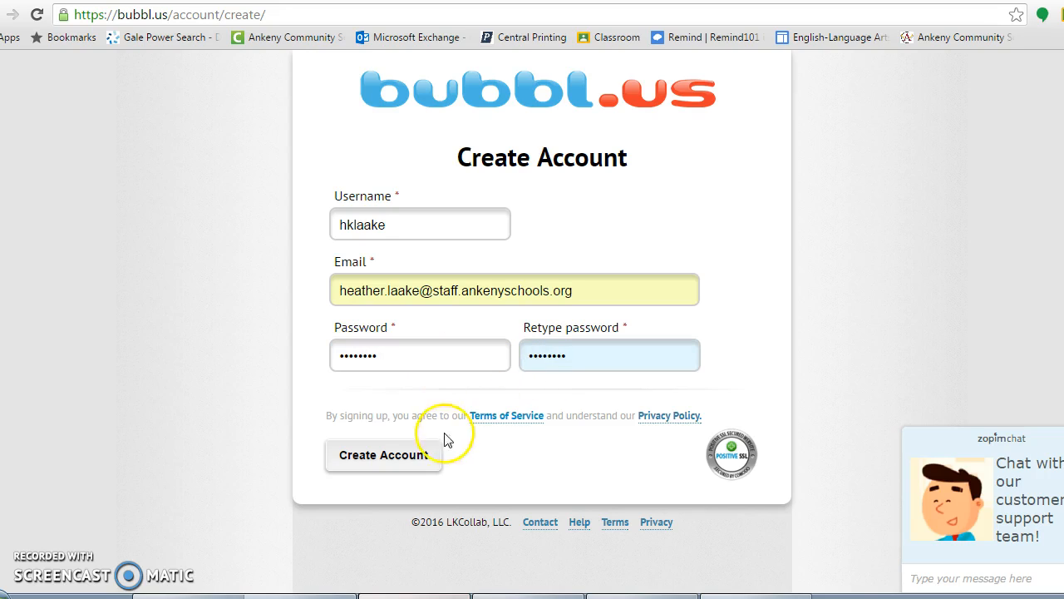
{"action": "left_click", "coordinate": [399, 462]}
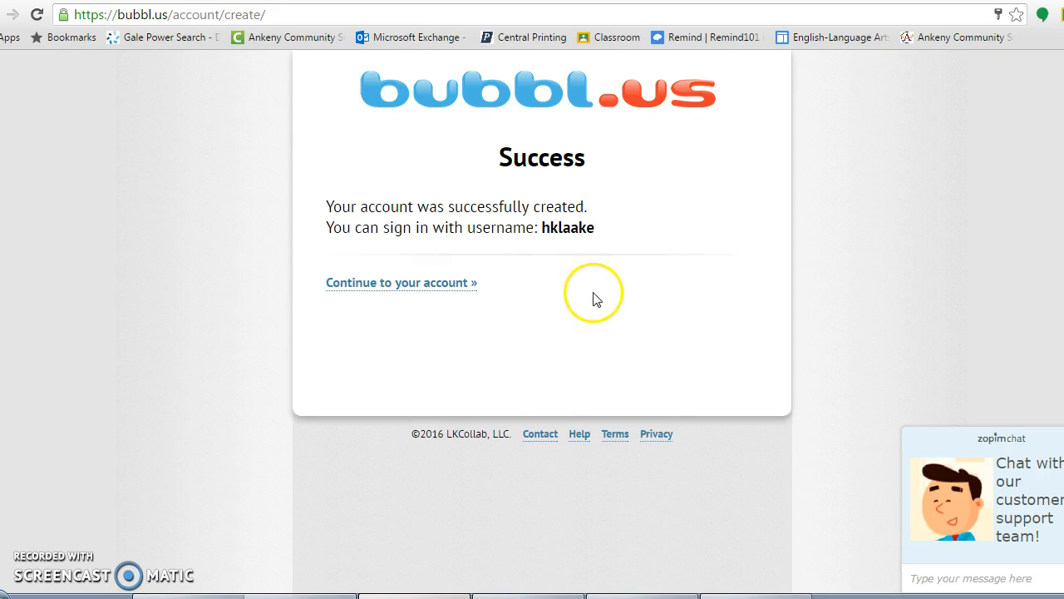
- Continue from the success page into the new account's mind map editor
{"action": "left_click", "coordinate": [431, 285]}
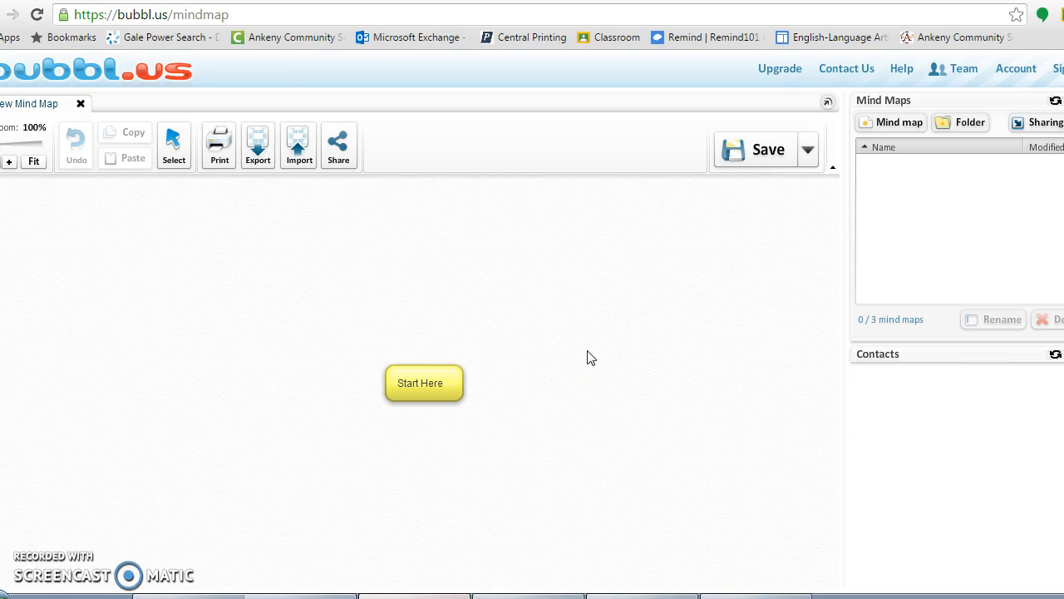
- Replace the central bubble's 'Start Here' text with 'Sleeping Beauty'
{"action": "left_click", "coordinate": [435, 385]}
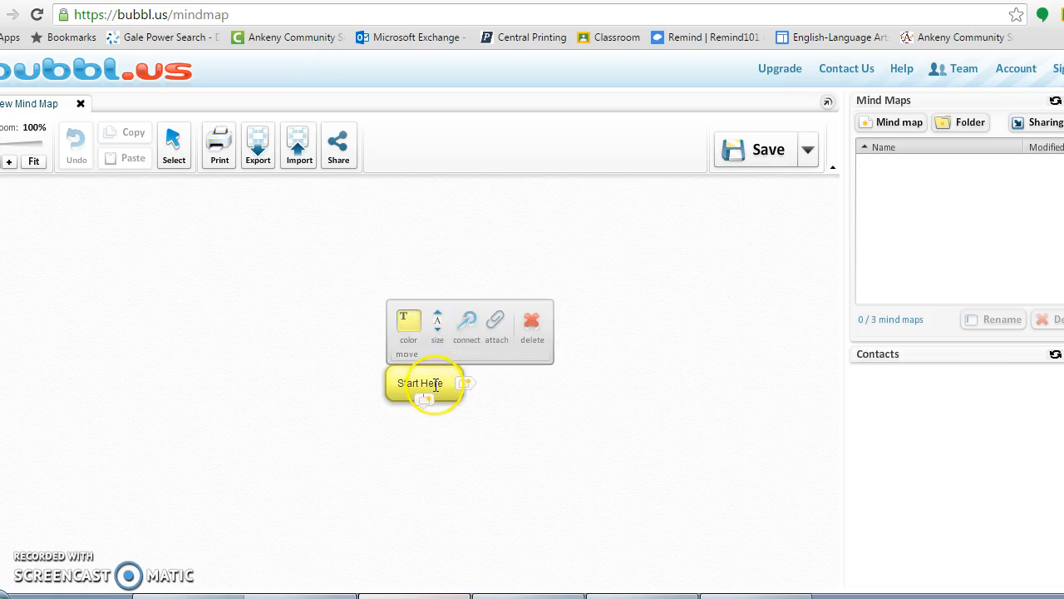
{"action": "left_click", "coordinate": [435, 385]}
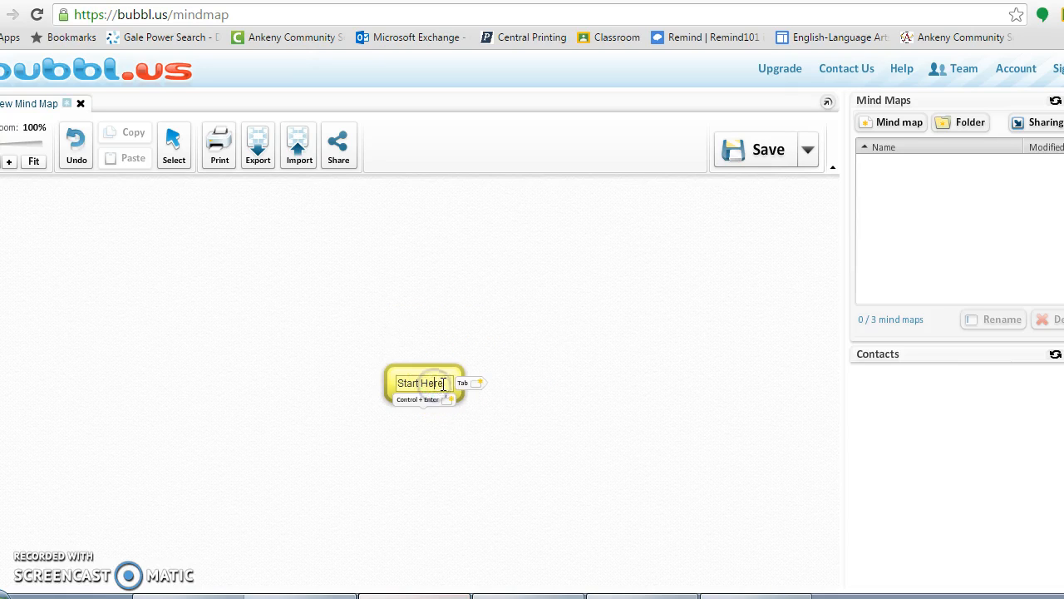
{"action": "left_click", "coordinate": [447, 384]}
{"action": "key", "text": "BackSpace"}
{"action": "key", "text": "BackSpace"}
{"action": "key", "text": "BackSpace"}
{"action": "key", "text": "BackSpace"}
{"action": "key", "text": "BackSpace"}
{"action": "key", "text": "BackSpace"}
{"action": "key", "text": "BackSpace"}
{"action": "key", "text": "BackSpace"}
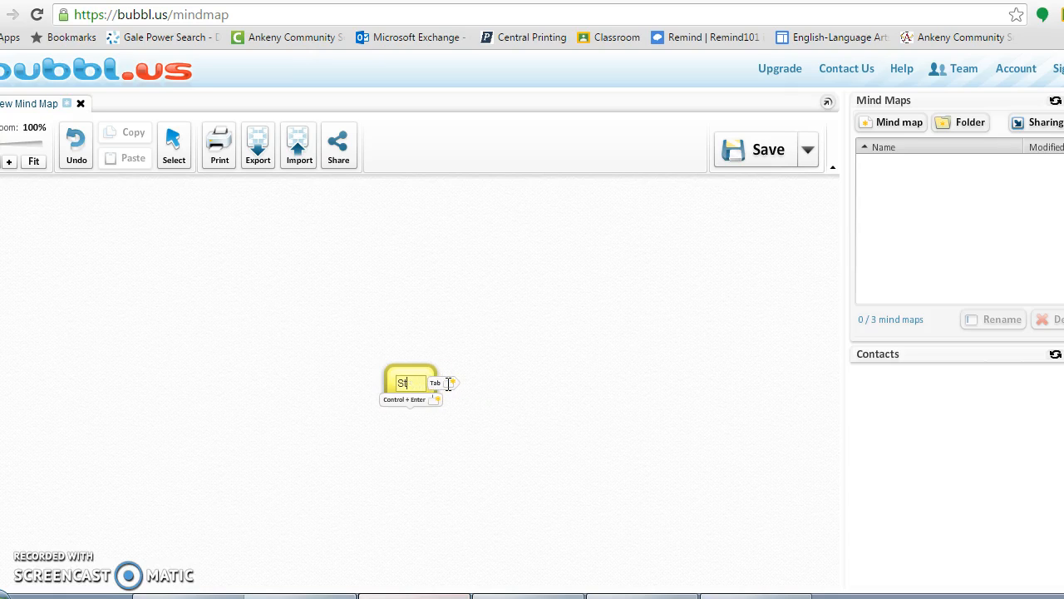
{"action": "type", "text": "leeping B"}
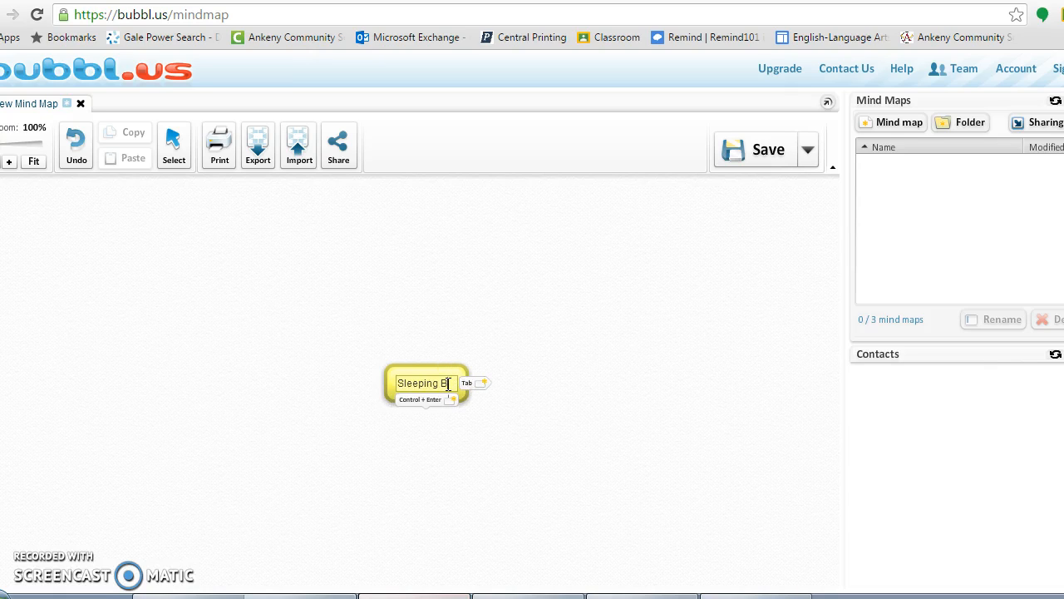
{"action": "type", "text": "eaut"}
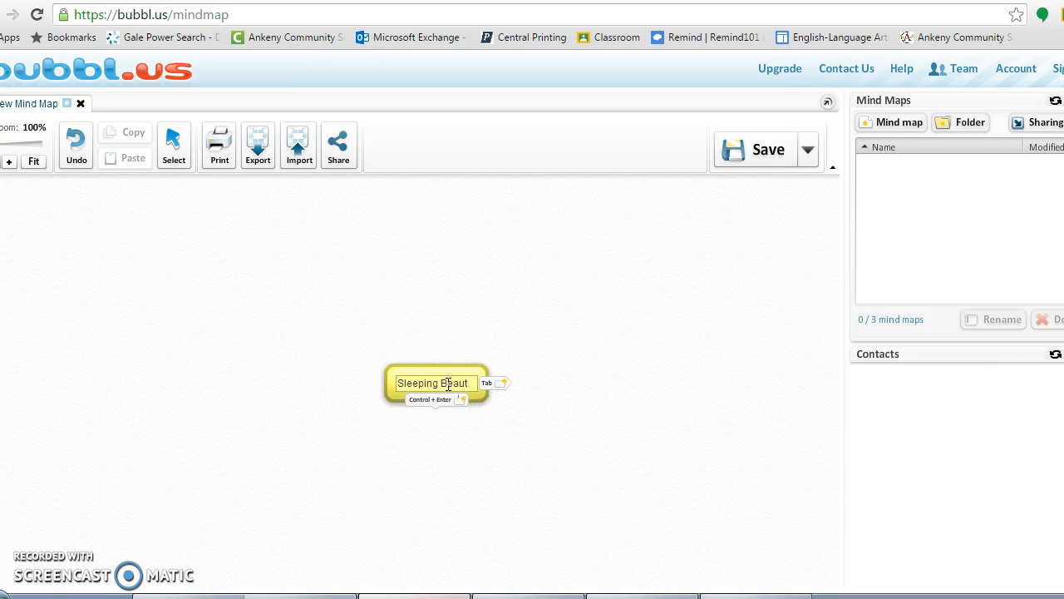
{"action": "type", "text": "y"}
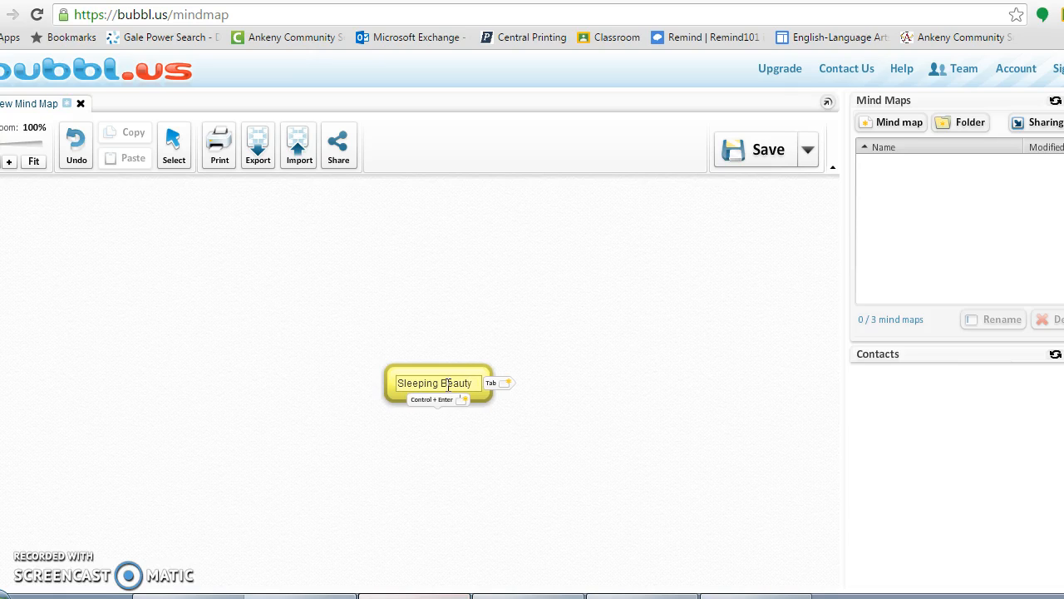
{"action": "key", "text": "Return"}
{"action": "key", "text": "BackSpace"}
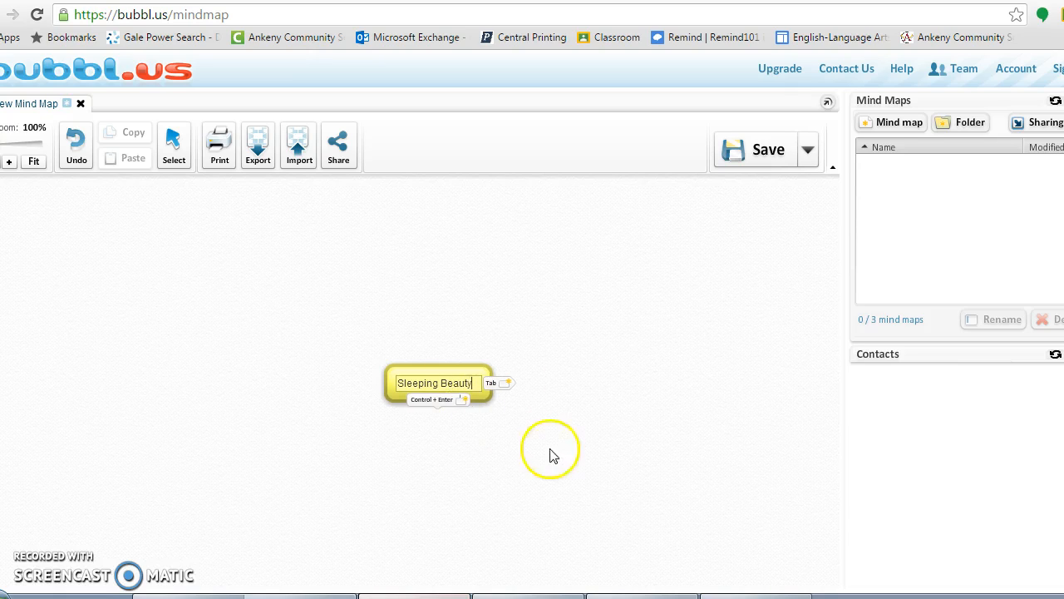
{"action": "left_click", "coordinate": [583, 358]}
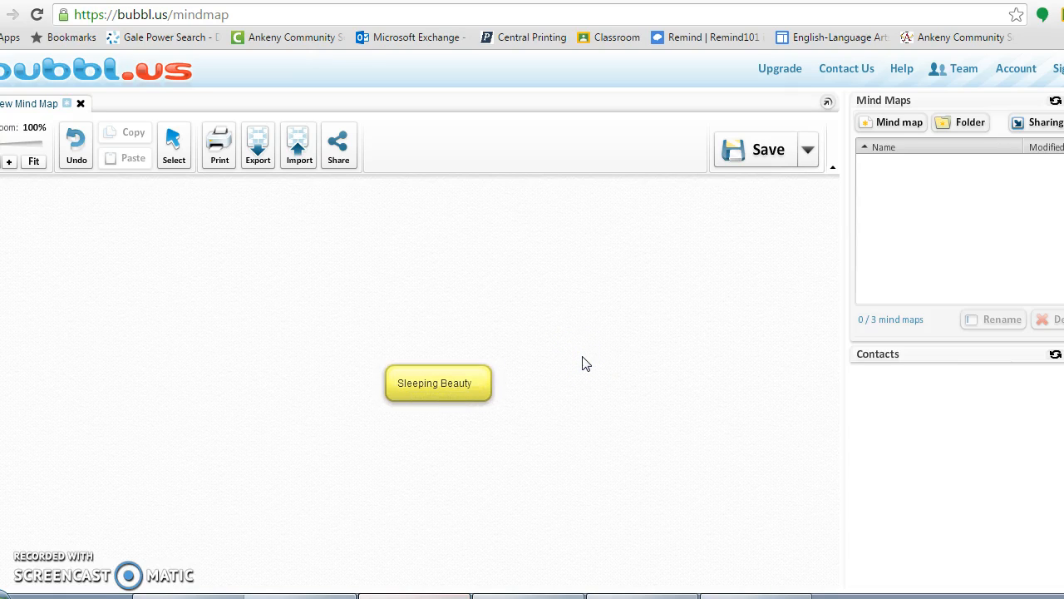
- Add a new bubble right of Sleeping Beauty labelled 'Cinderella'
{"action": "double_click", "coordinate": [583, 360]}
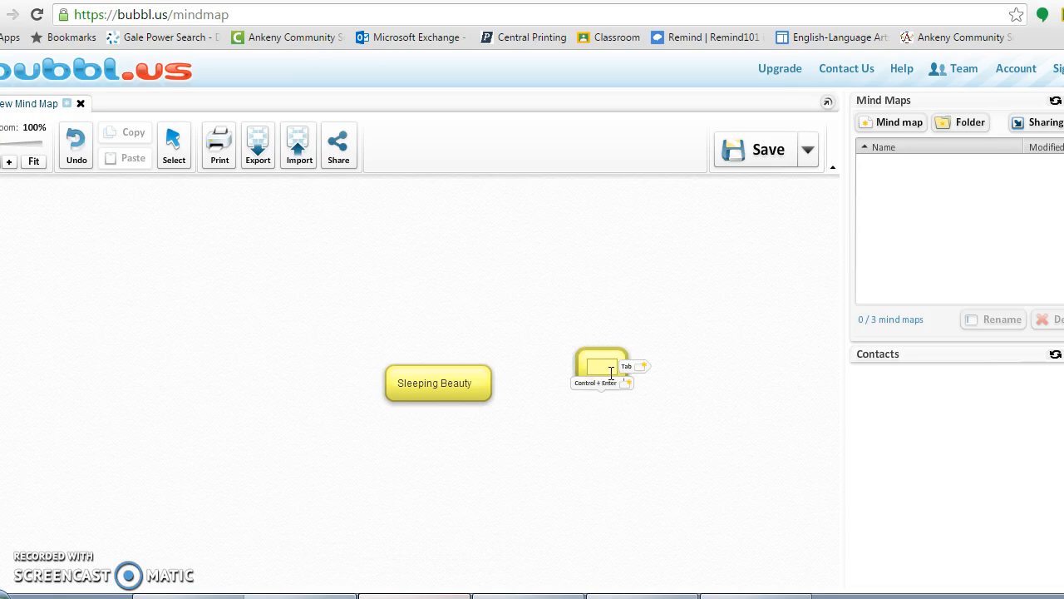
{"action": "left_click", "coordinate": [609, 368]}
{"action": "type", "text": "Cinderella"}
{"action": "left_click", "coordinate": [624, 445]}
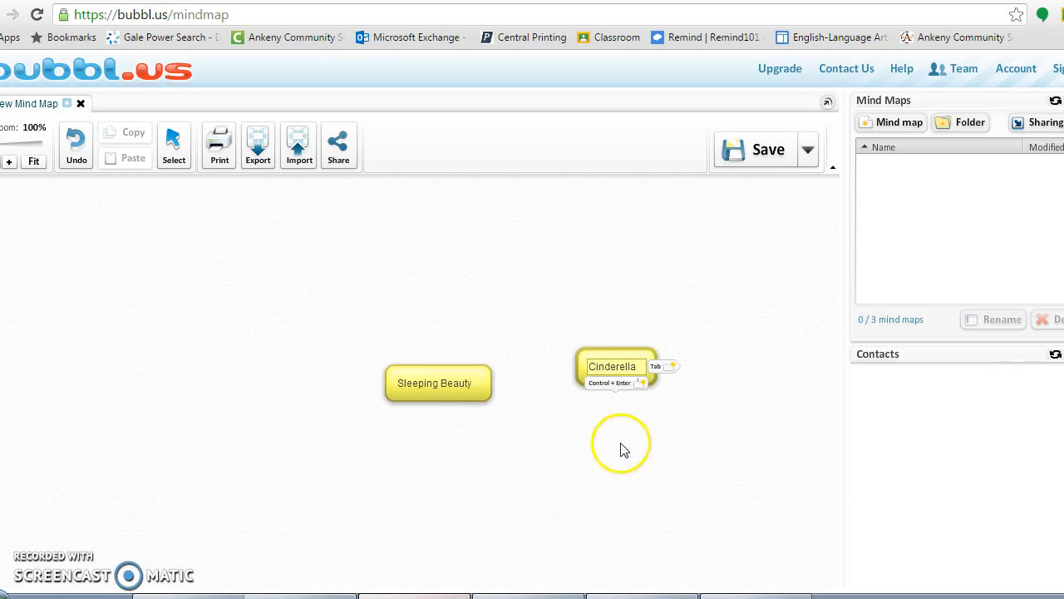
- Add another bubble below Sleeping Beauty labelled 'Snow White'
{"action": "left_click", "coordinate": [495, 446]}
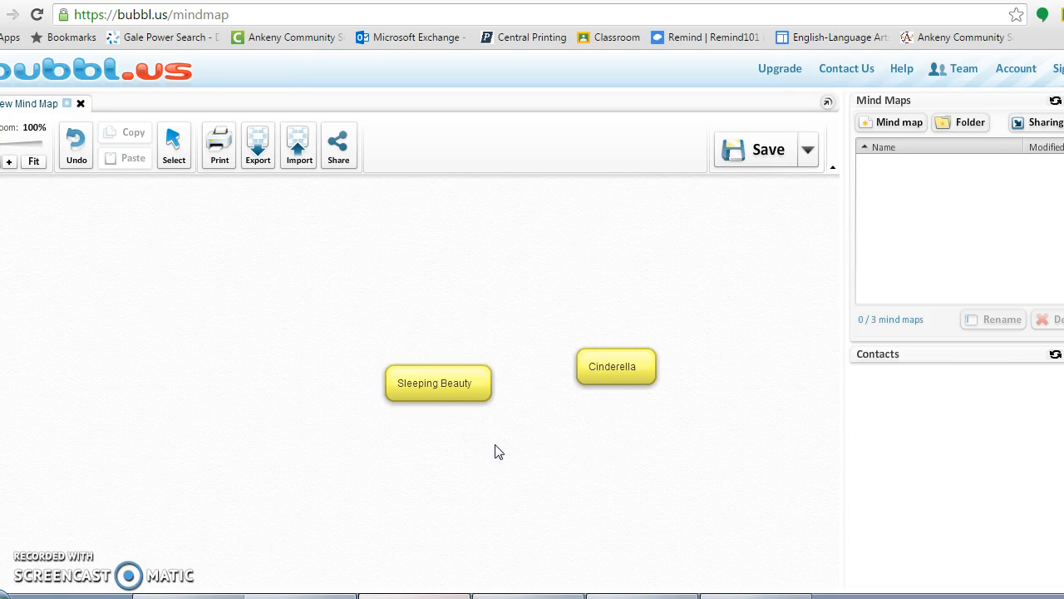
{"action": "double_click", "coordinate": [494, 446]}
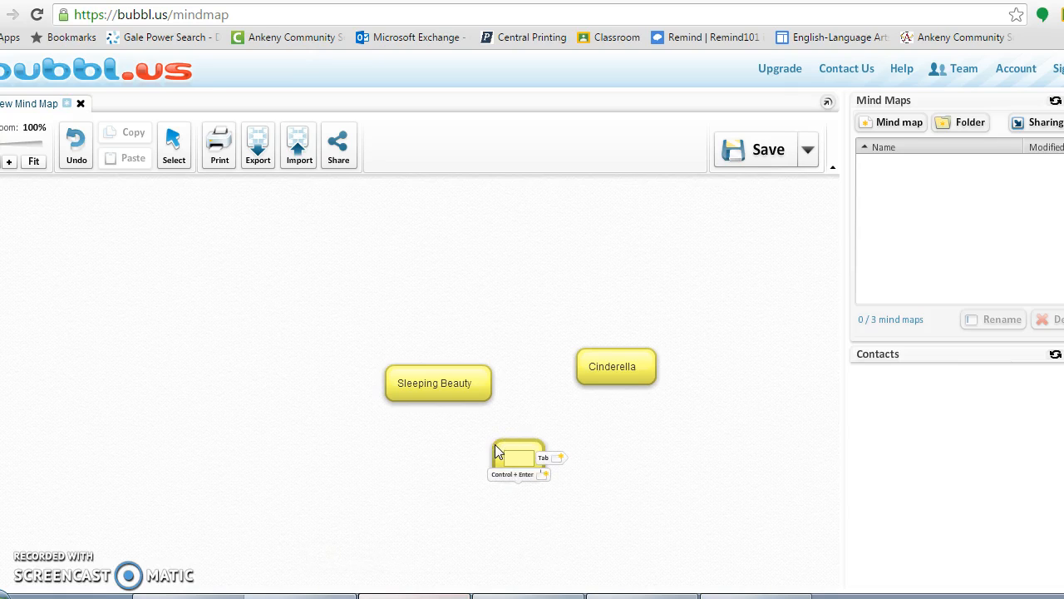
{"action": "left_click", "coordinate": [522, 457]}
{"action": "type", "text": "Snow White"}
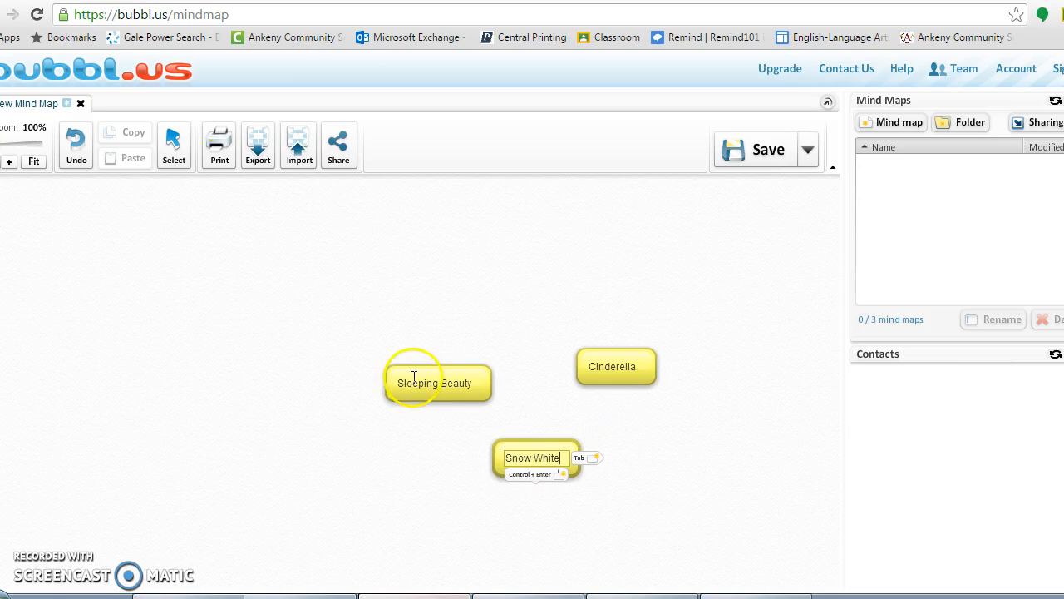
- Move Snow White to the left, Sleeping Beauty to top centre, and Cinderella right, level with Snow White
{"action": "left_click", "coordinate": [454, 460]}
{"action": "mouse_move", "coordinate": [532, 464]}
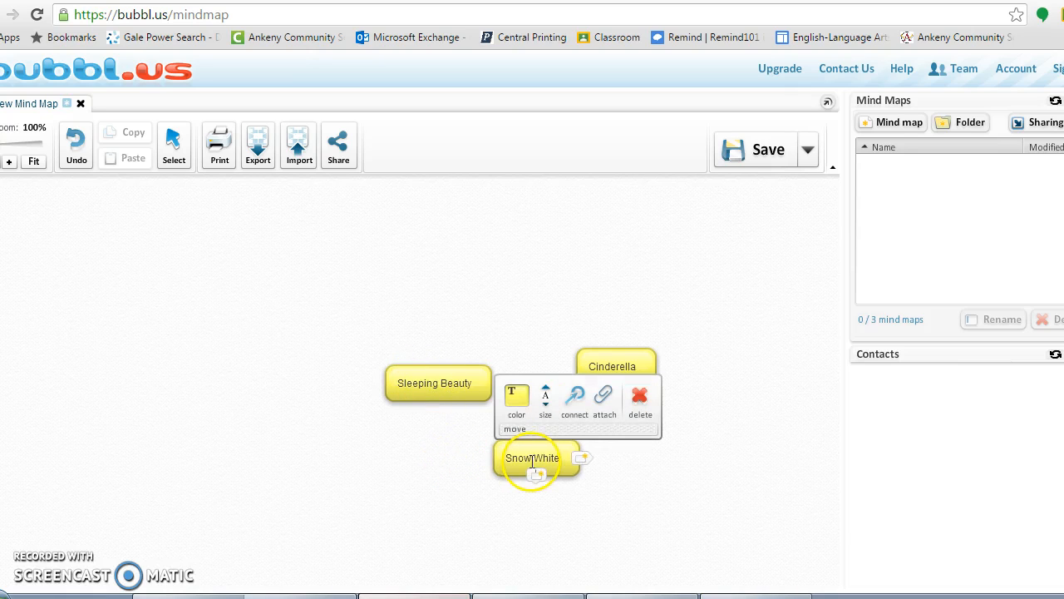
{"action": "left_click_drag", "start_coordinate": [527, 430], "coordinate": [156, 310]}
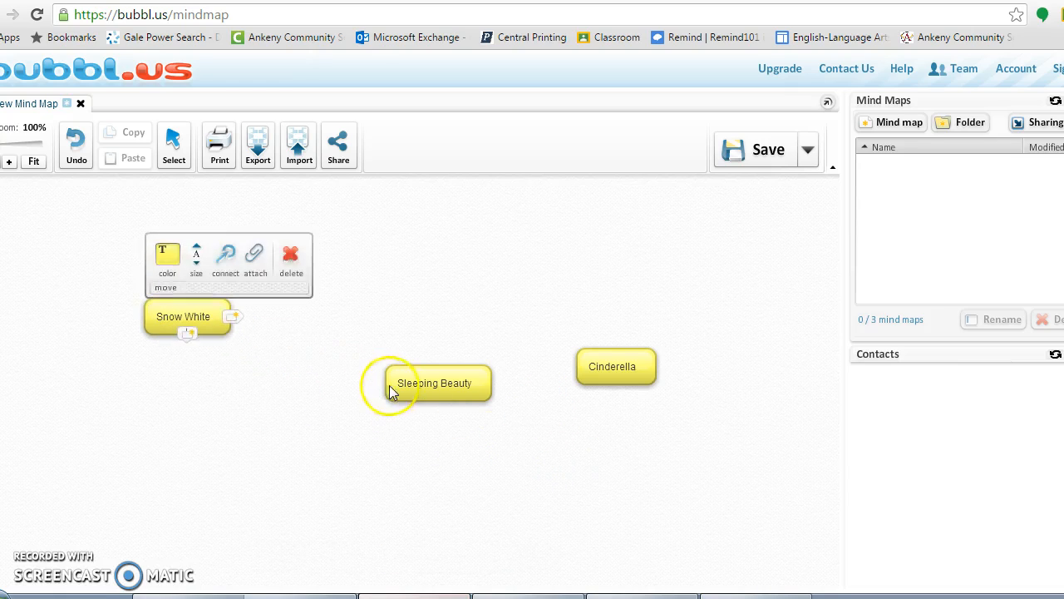
{"action": "mouse_move", "coordinate": [420, 395]}
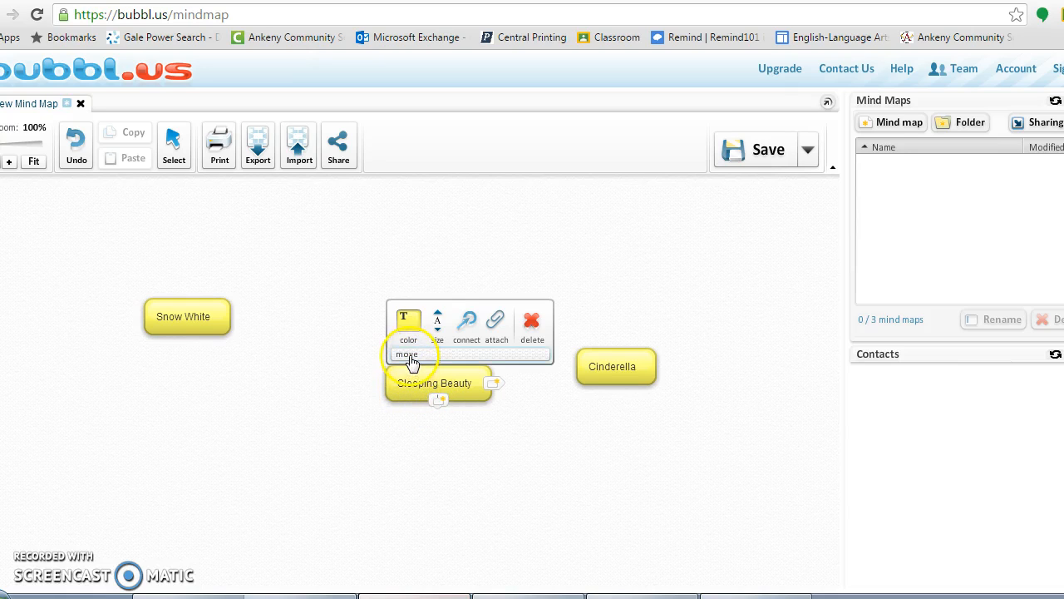
{"action": "left_click_drag", "start_coordinate": [407, 356], "coordinate": [422, 231]}
{"action": "mouse_move", "coordinate": [613, 380]}
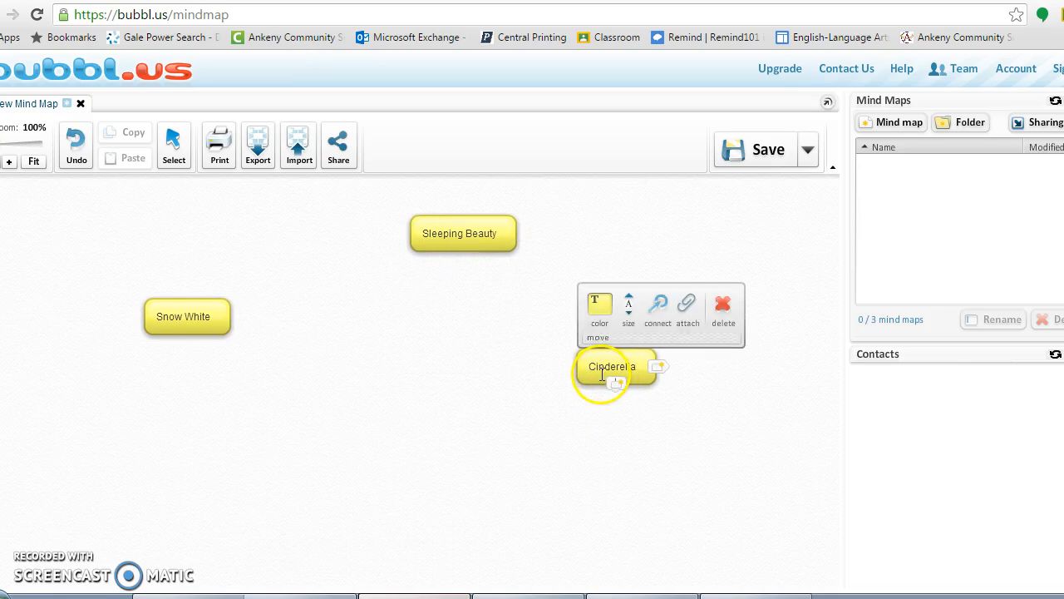
{"action": "left_click_drag", "start_coordinate": [598, 341], "coordinate": [672, 314]}
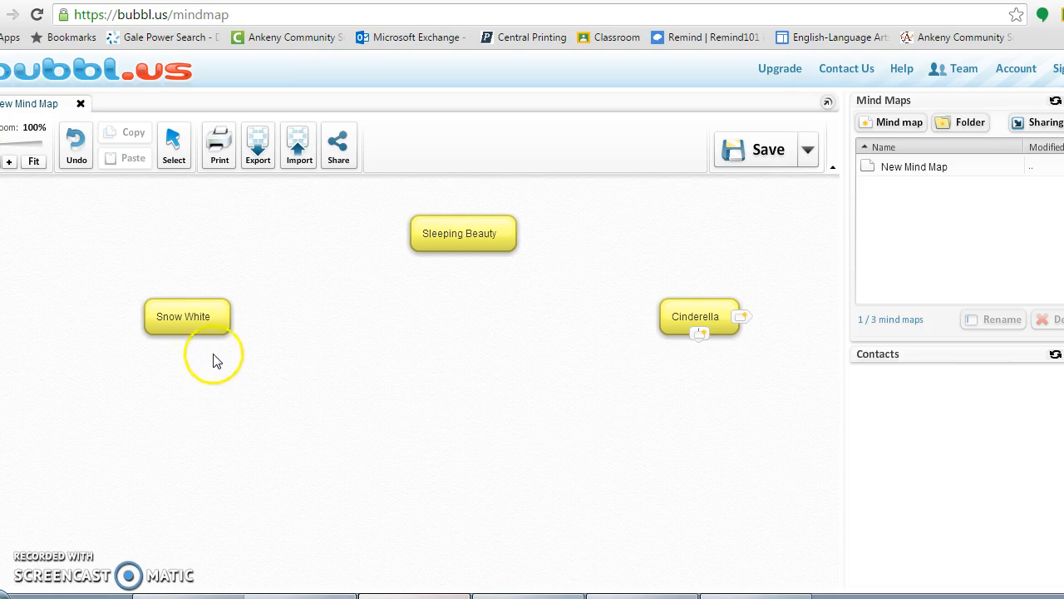
- Add a new linked child bubble under Snow White
{"action": "left_click", "coordinate": [203, 326]}
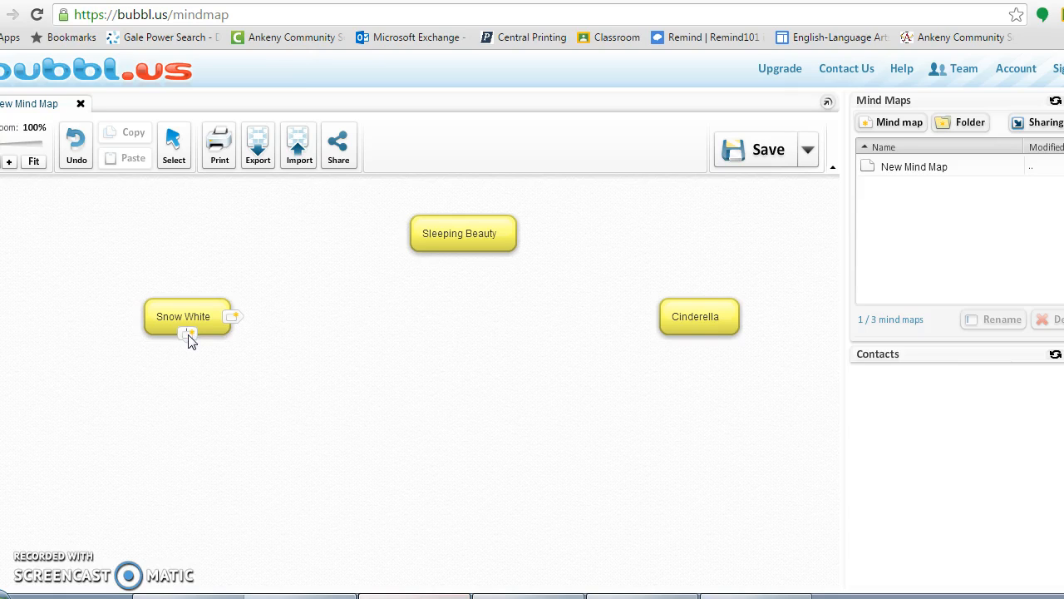
{"action": "left_click", "coordinate": [188, 331]}
{"action": "left_click", "coordinate": [190, 331]}
{"action": "left_click", "coordinate": [204, 351]}
{"action": "left_click", "coordinate": [209, 328]}
{"action": "left_click", "coordinate": [183, 339]}
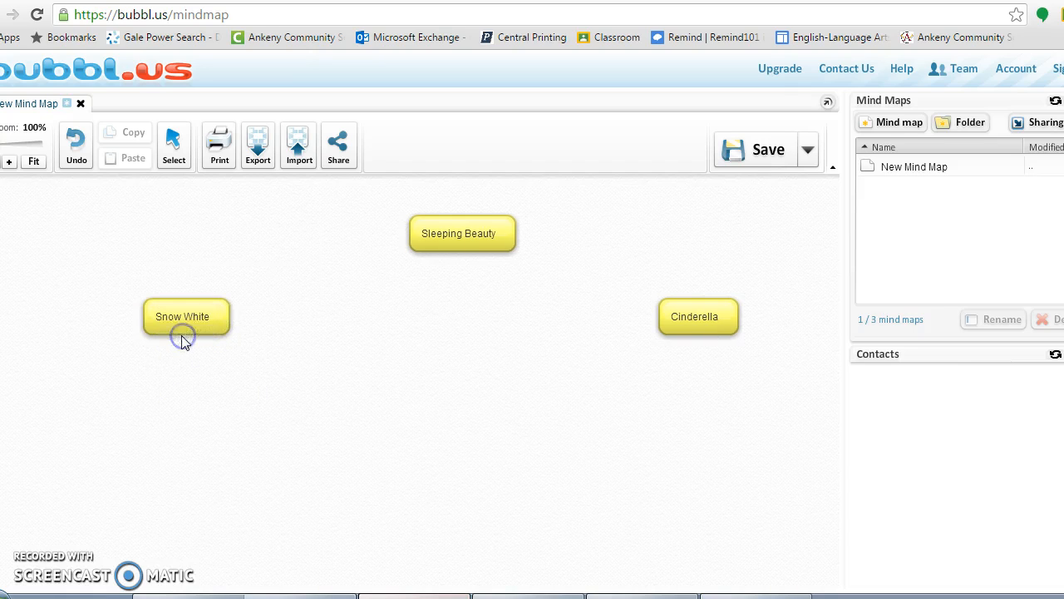
{"action": "left_click", "coordinate": [188, 335]}
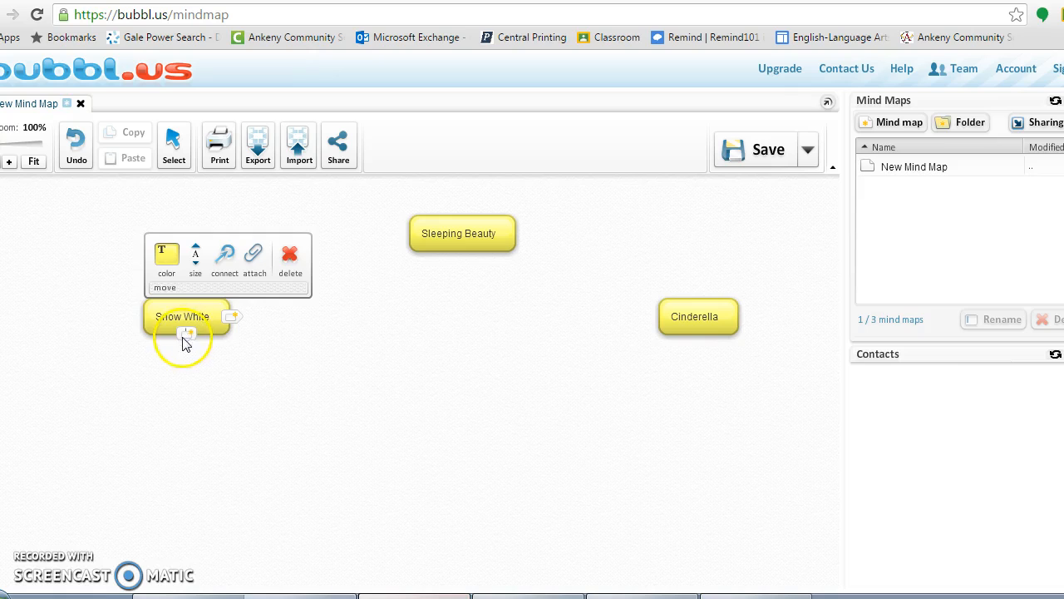
{"action": "left_click", "coordinate": [188, 335]}
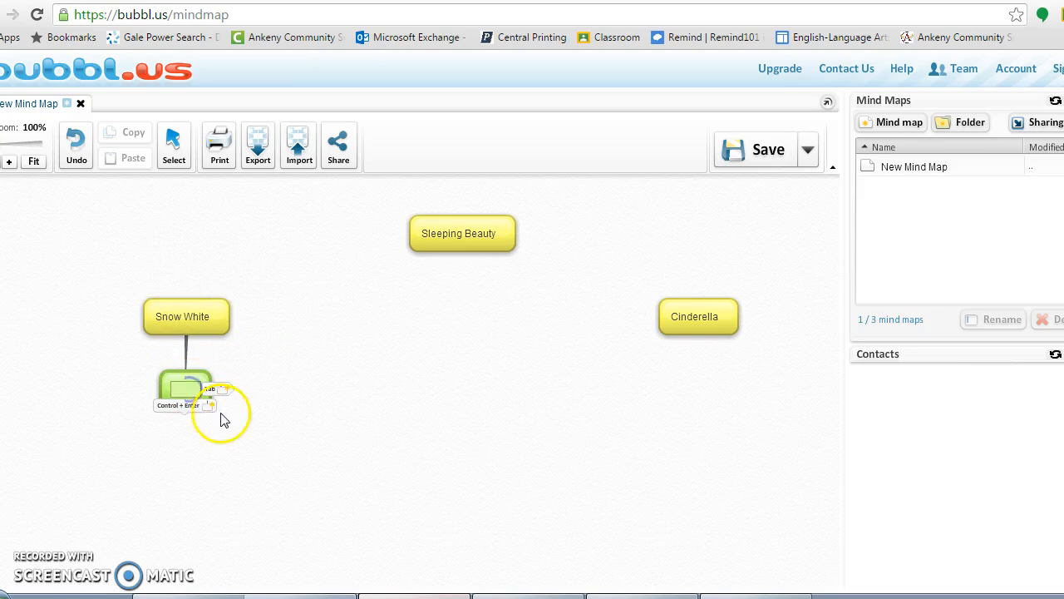
- Label the new green bubble 'Begin with "Once upon a time'
{"action": "left_click", "coordinate": [340, 416]}
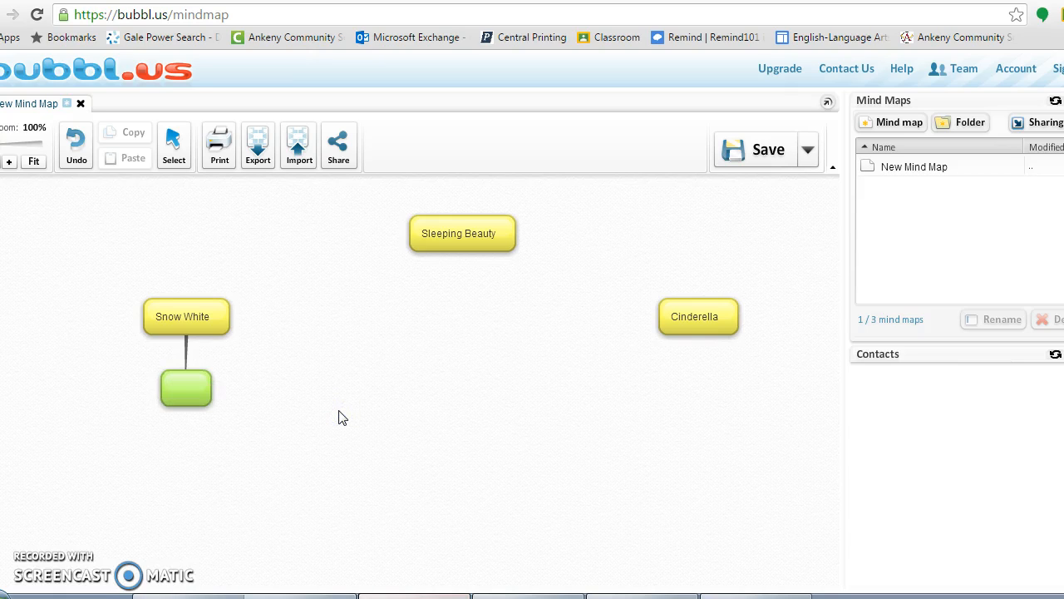
{"action": "left_click", "coordinate": [184, 387]}
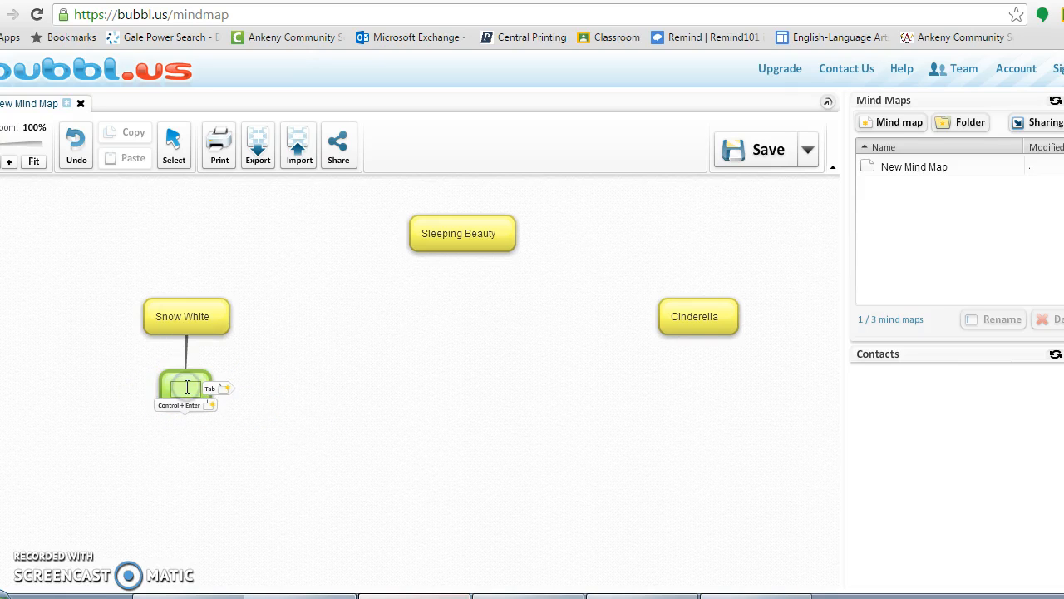
{"action": "type", "text": "Begin"}
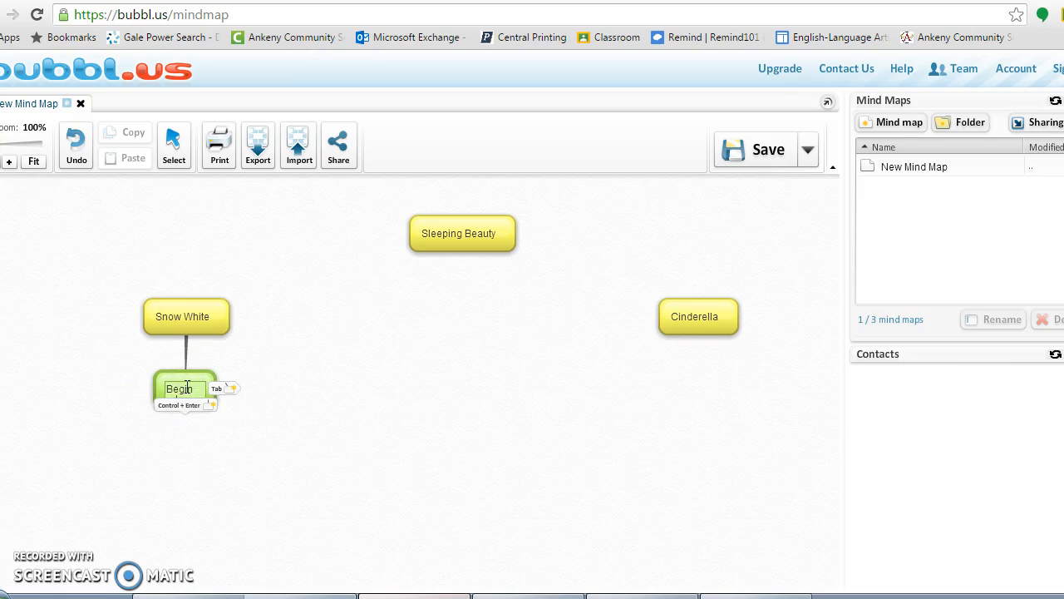
{"action": "type", "text": " with \"Once upon a time"}
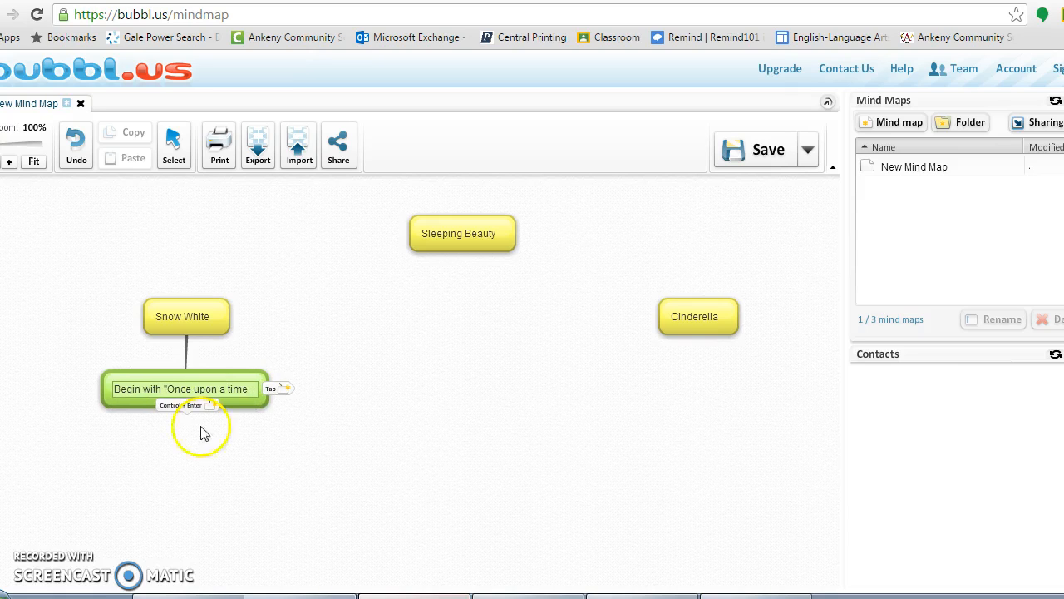
{"action": "left_click", "coordinate": [219, 459]}
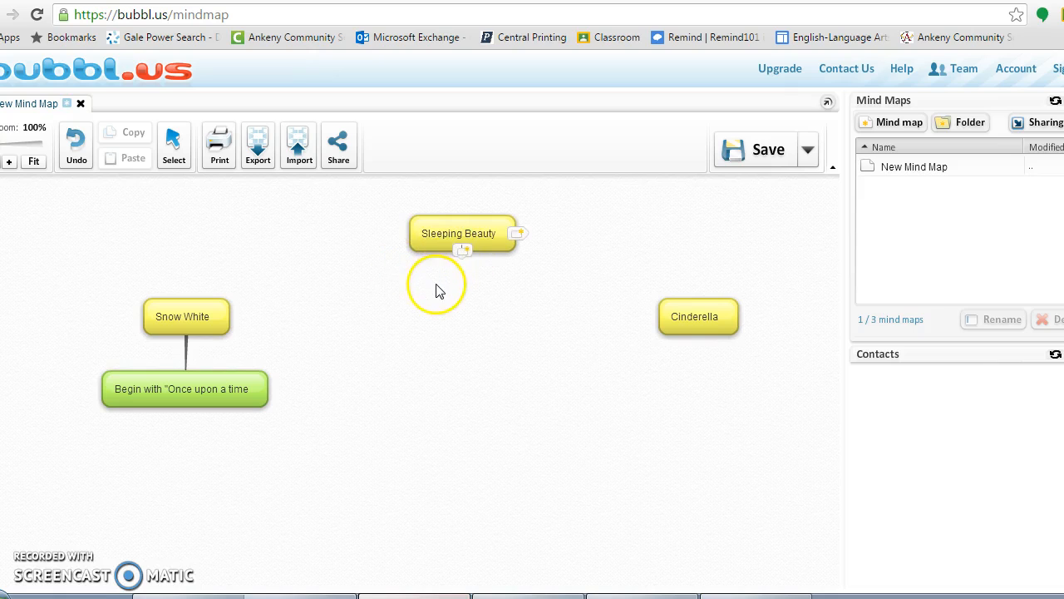
- Give Sleeping Beauty a child bubble with the text 'Royalty'
{"action": "left_click", "coordinate": [464, 234]}
{"action": "left_click", "coordinate": [464, 243]}
{"action": "left_click", "coordinate": [473, 240]}
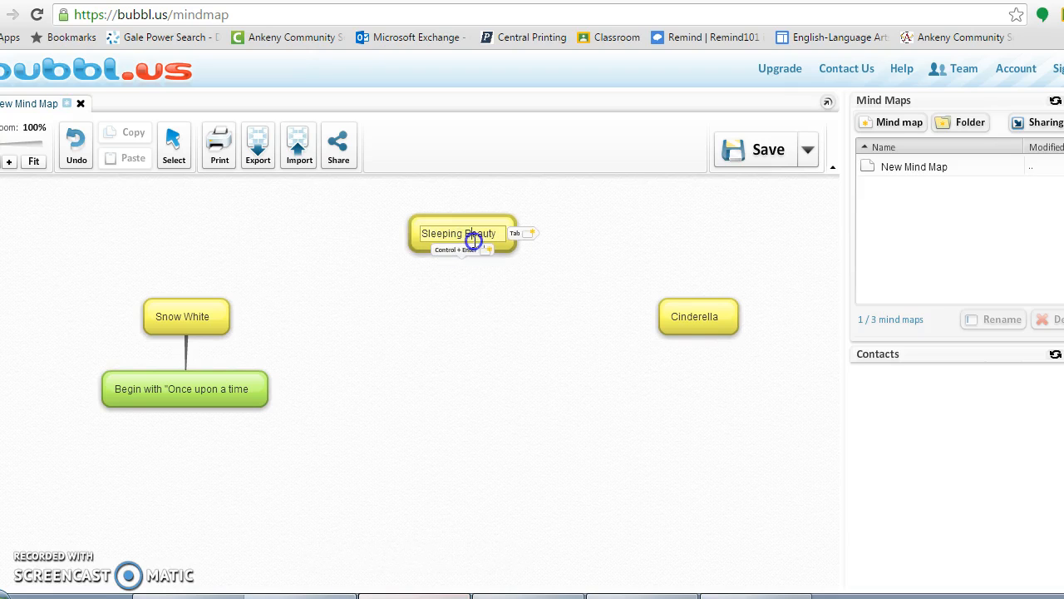
{"action": "left_click", "coordinate": [462, 250]}
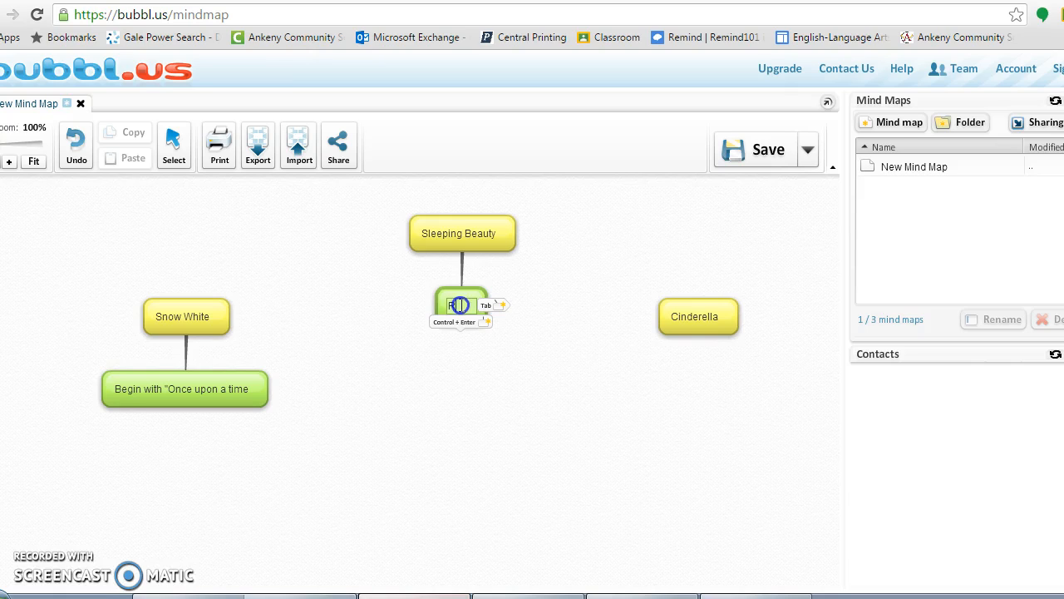
{"action": "type", "text": "alty"}
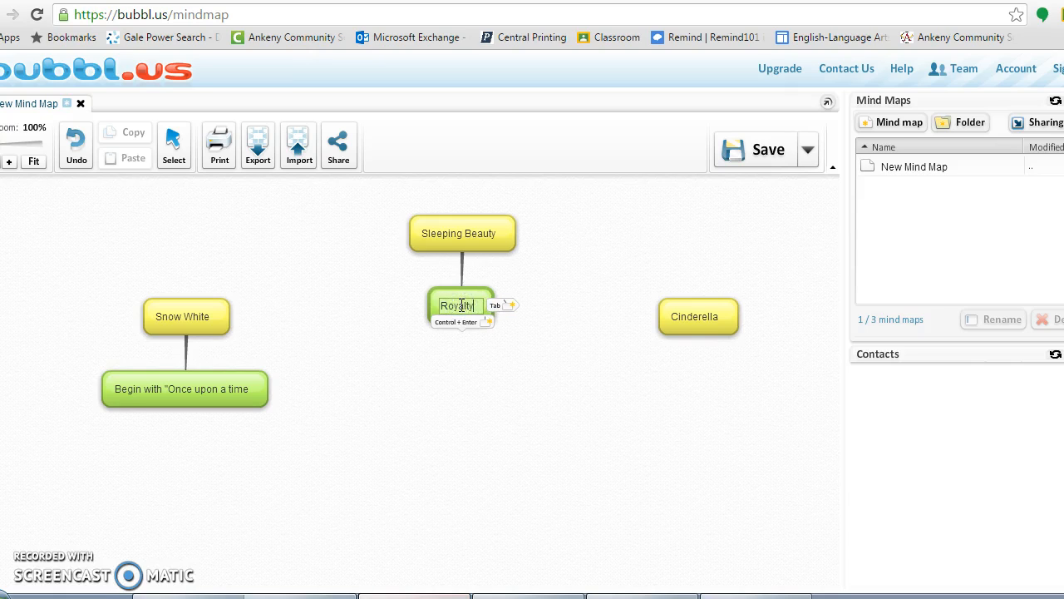
{"action": "left_click", "coordinate": [492, 348]}
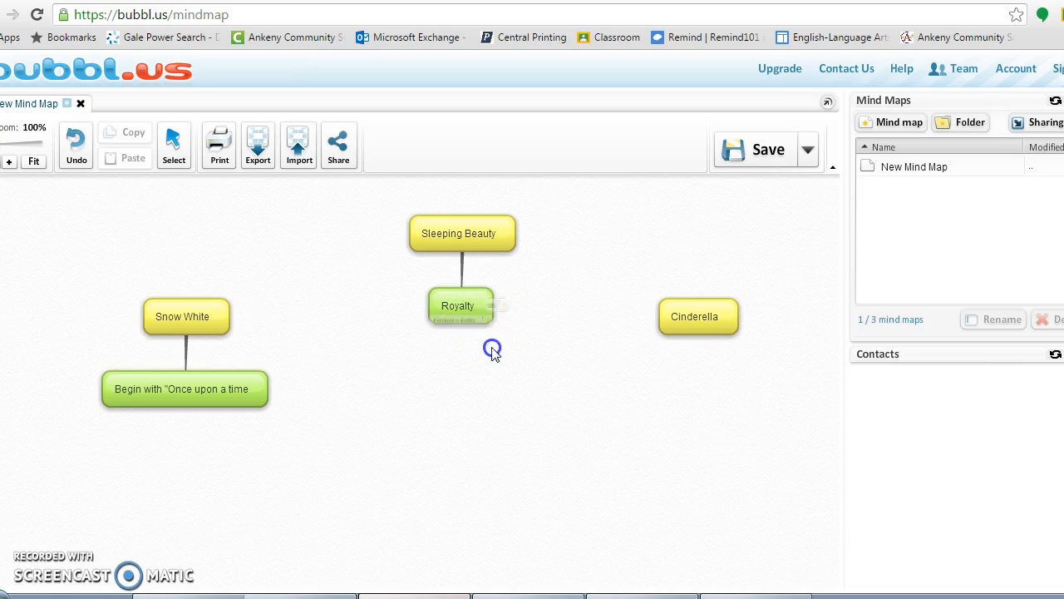
- Give Cinderella a child bubble with the text 'Good Character'
{"action": "left_click", "coordinate": [695, 324]}
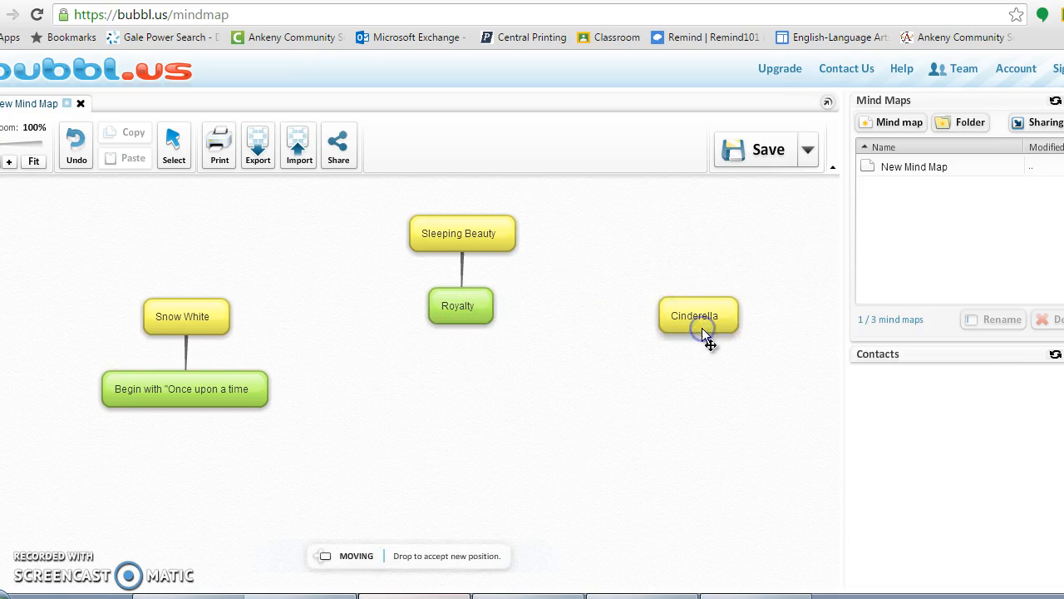
{"action": "key", "text": "Tab"}
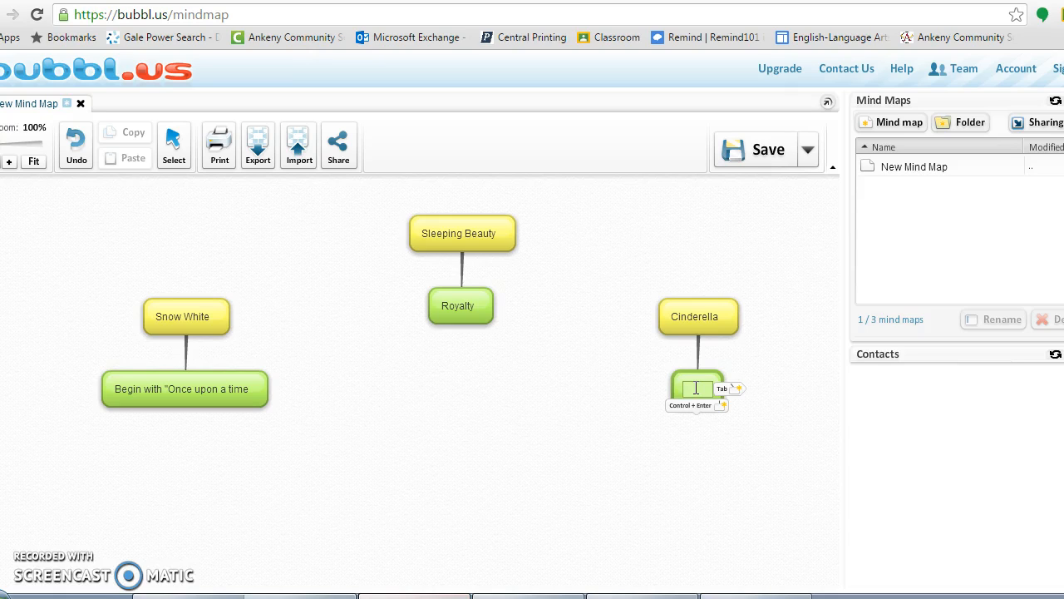
{"action": "type", "text": "Good Character"}
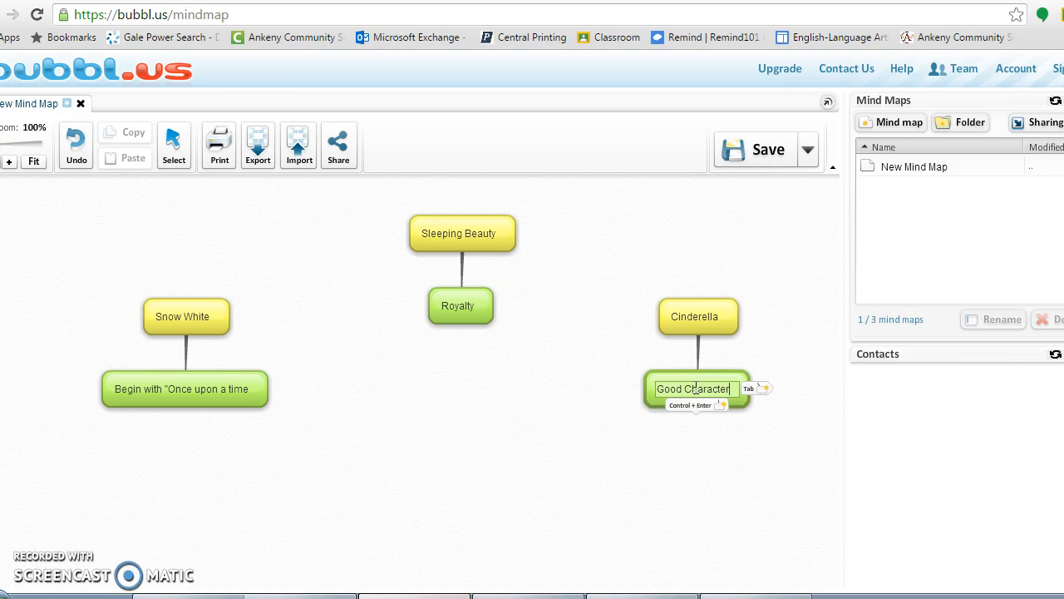
{"action": "left_click", "coordinate": [674, 444]}
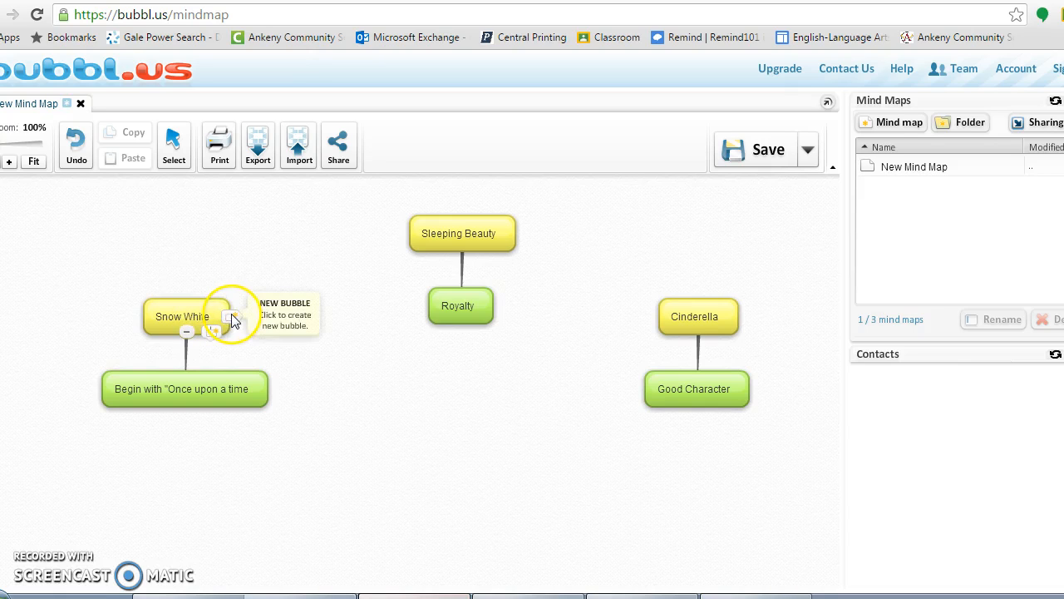
{"action": "left_click", "coordinate": [232, 320]}
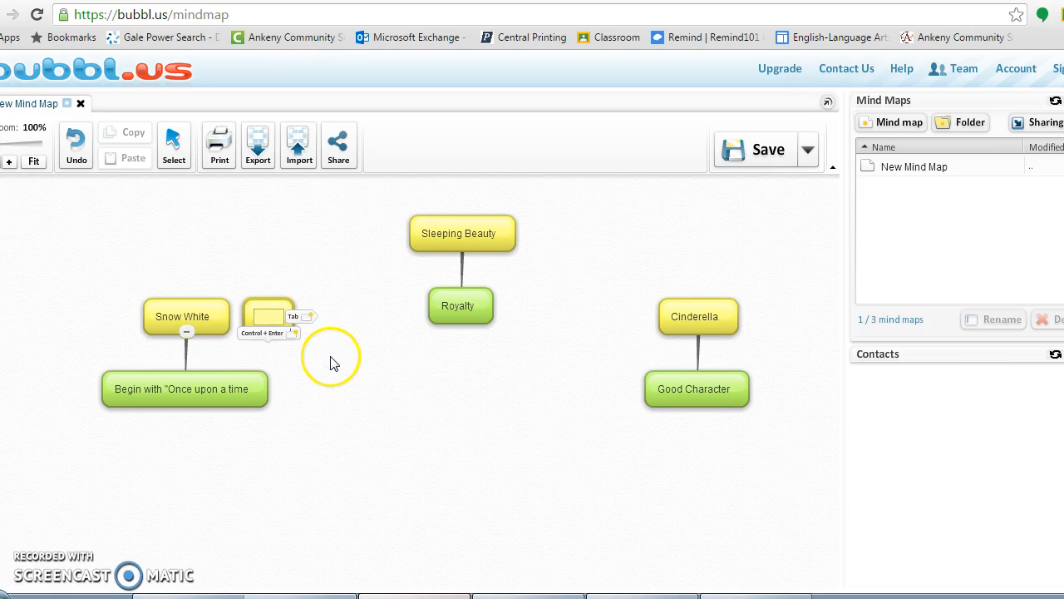
{"action": "left_click", "coordinate": [76, 155]}
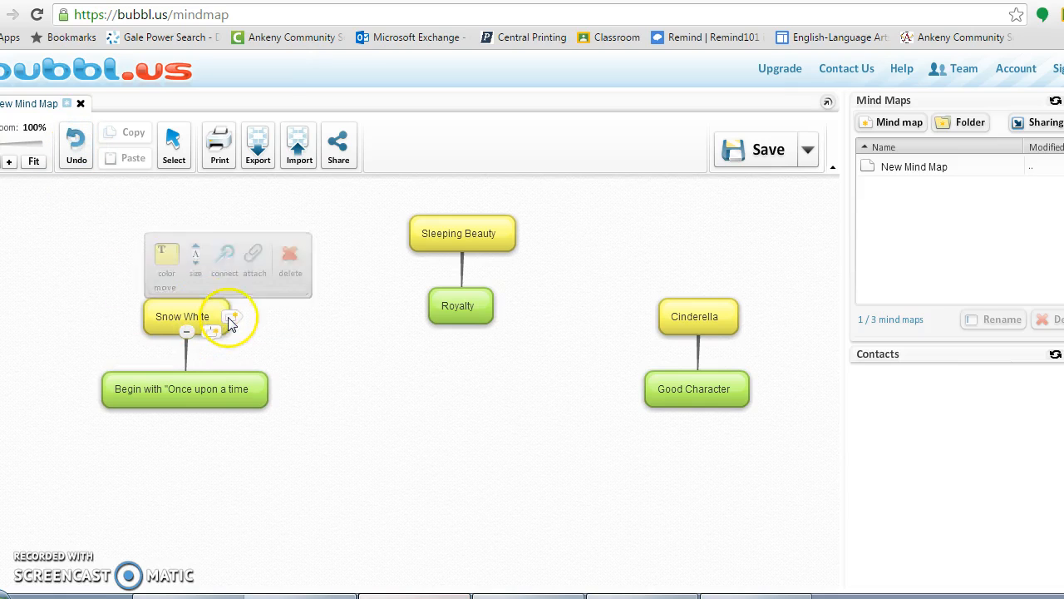
{"action": "left_click", "coordinate": [232, 320]}
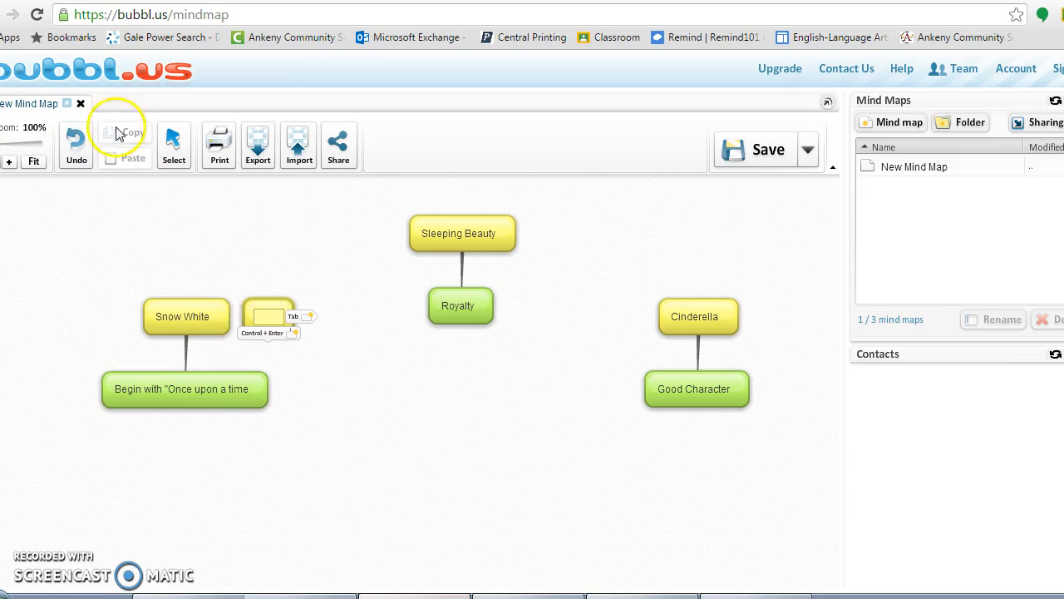
{"action": "left_click", "coordinate": [75, 143]}
{"action": "mouse_move", "coordinate": [210, 320]}
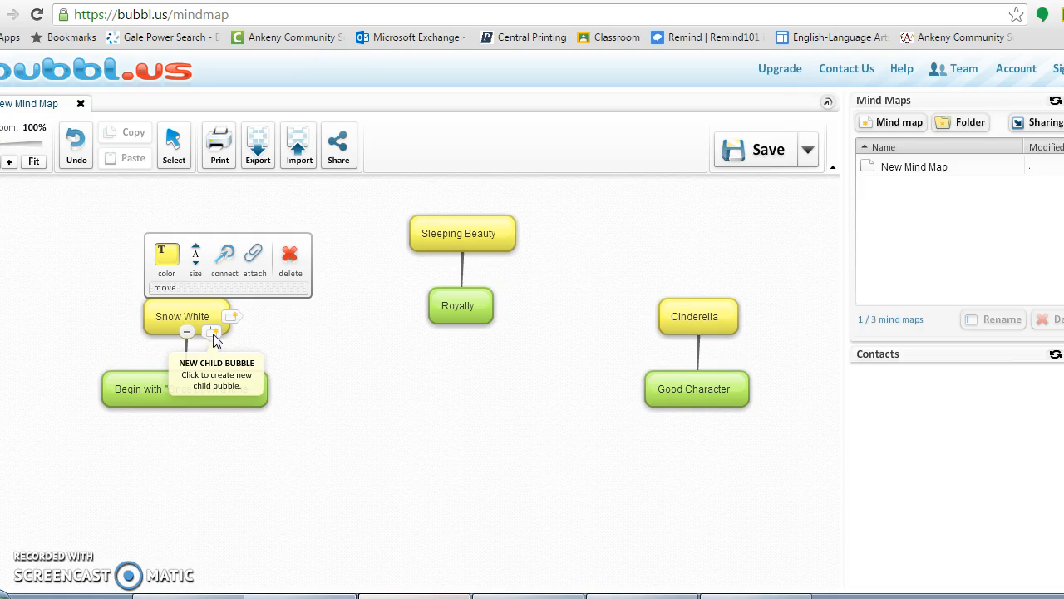
- Add a second child bubble under Snow White labelled 'Bad Character'
{"action": "left_click", "coordinate": [214, 335]}
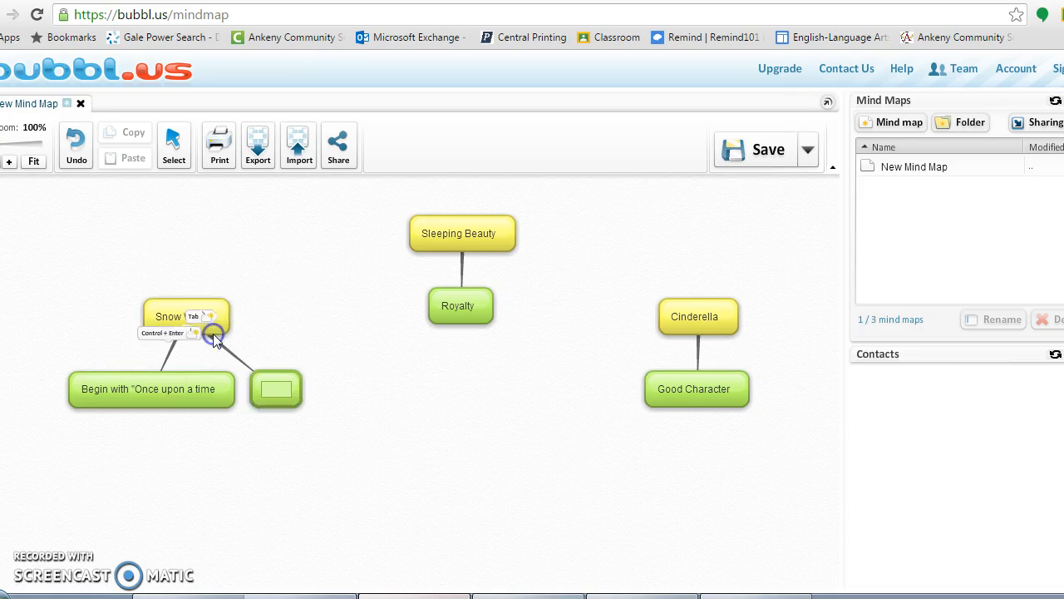
{"action": "left_click", "coordinate": [280, 387]}
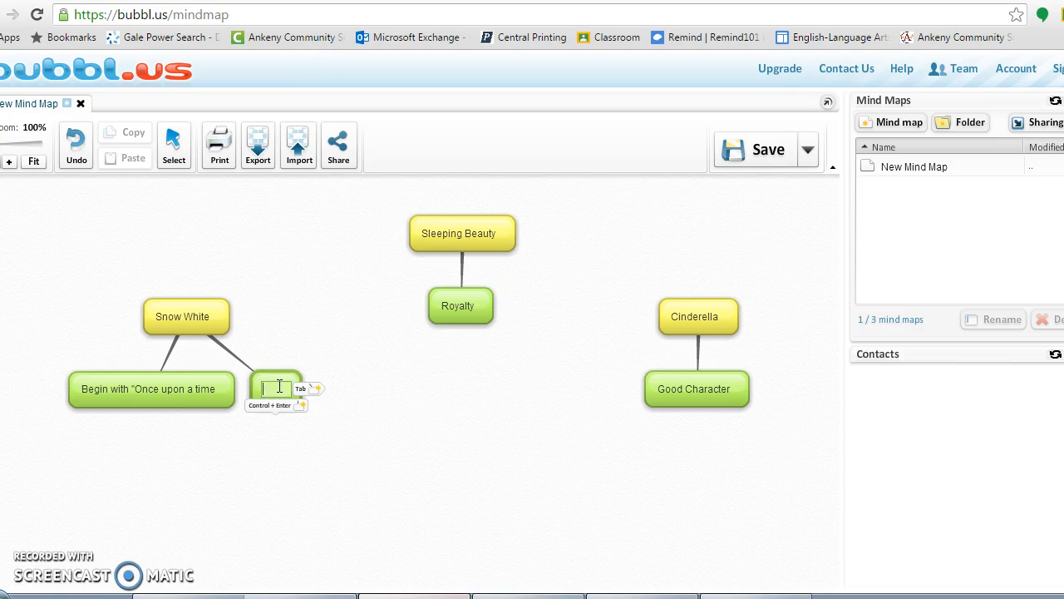
{"action": "type", "text": "Bad Character"}
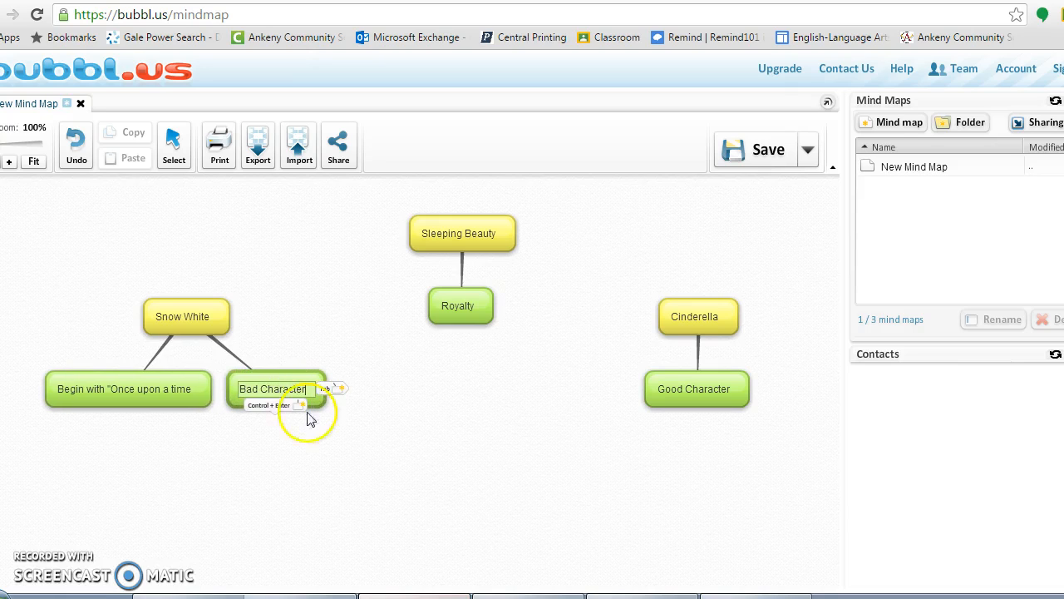
{"action": "left_click", "coordinate": [330, 437]}
- Correct that bubble's label to 'Bad Characters'
{"action": "left_click", "coordinate": [295, 382]}
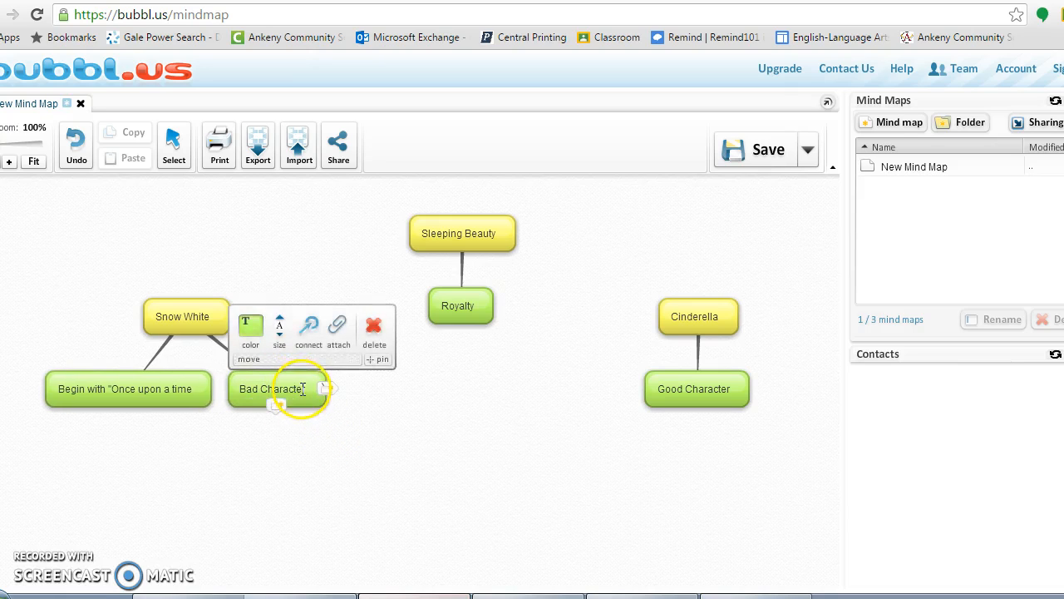
{"action": "left_click", "coordinate": [303, 389]}
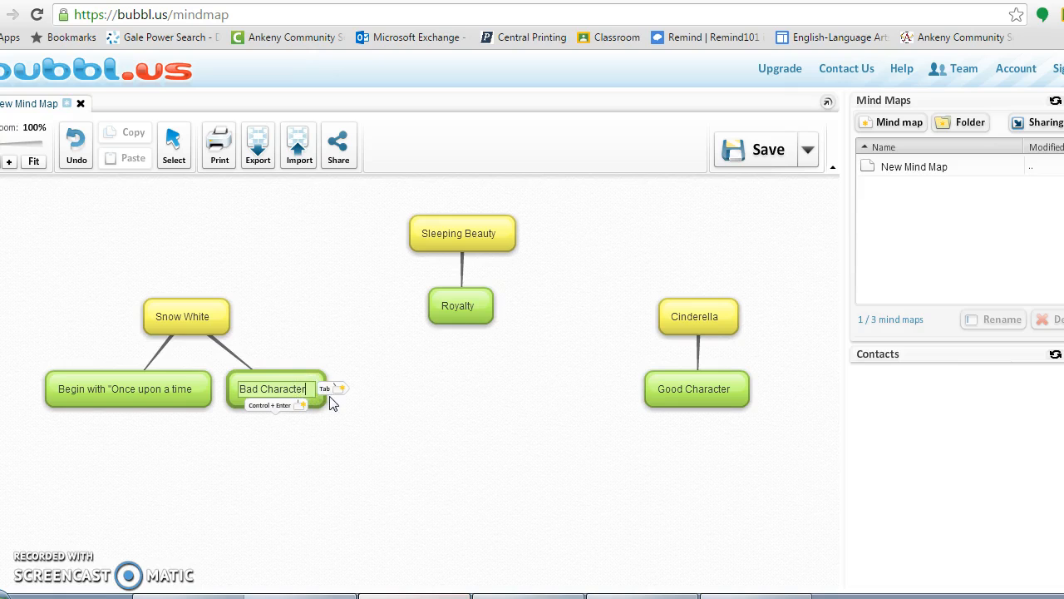
{"action": "type", "text": "s"}
{"action": "left_click", "coordinate": [351, 434]}
{"action": "mouse_move", "coordinate": [503, 240]}
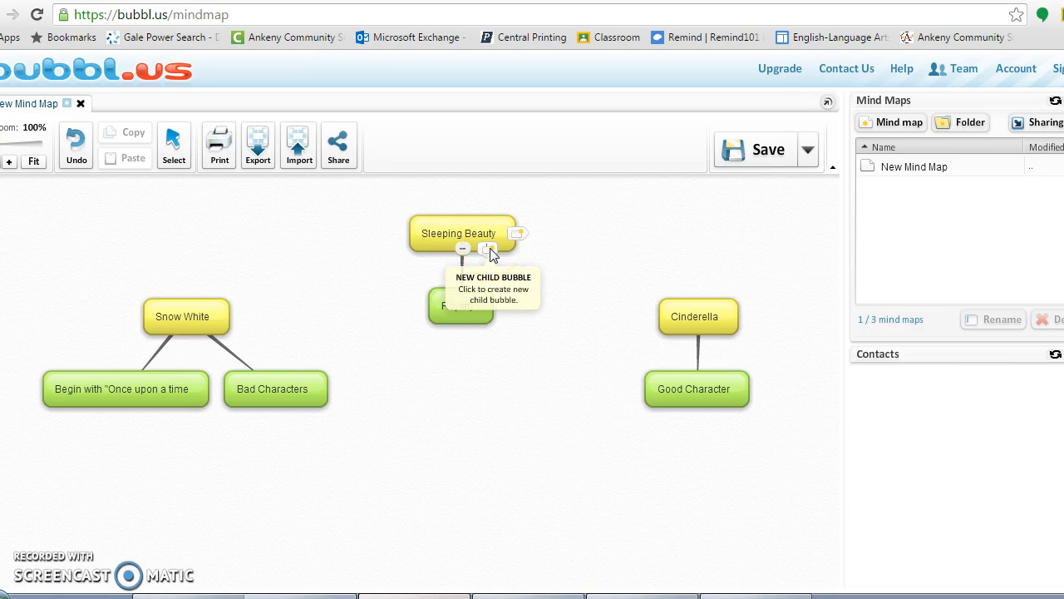
- Add a second child under Sleeping Beauty reading 'End with "Happily ever after'
{"action": "left_click", "coordinate": [489, 250]}
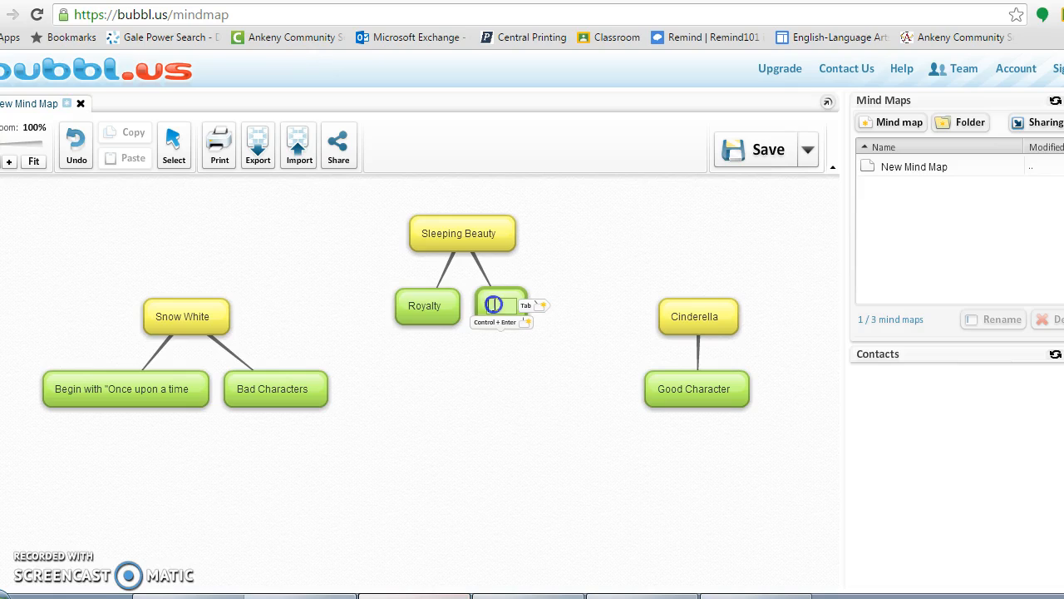
{"action": "type", "text": "End"}
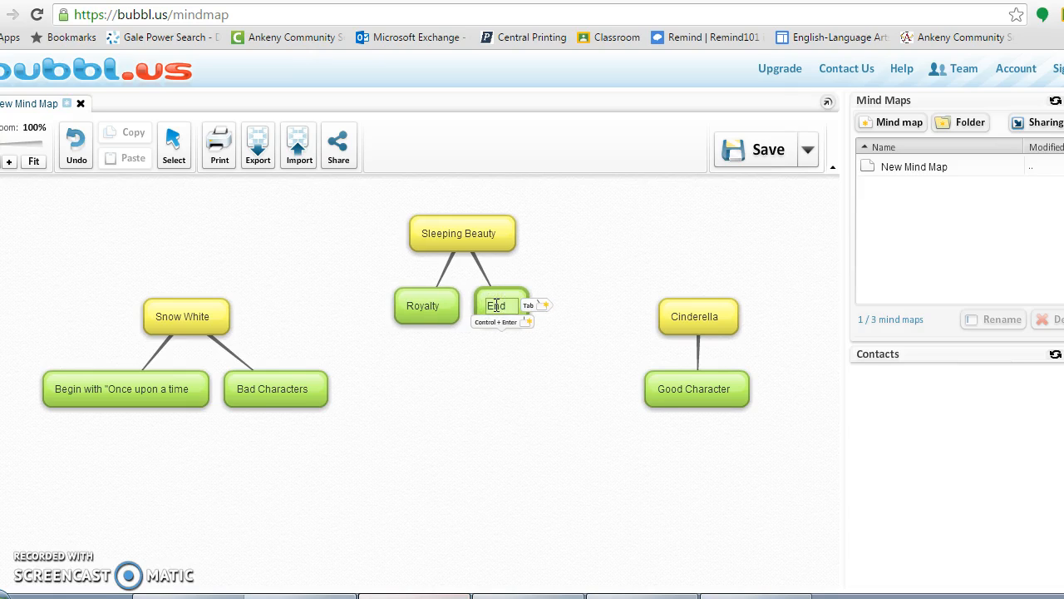
{"action": "type", "text": " with"}
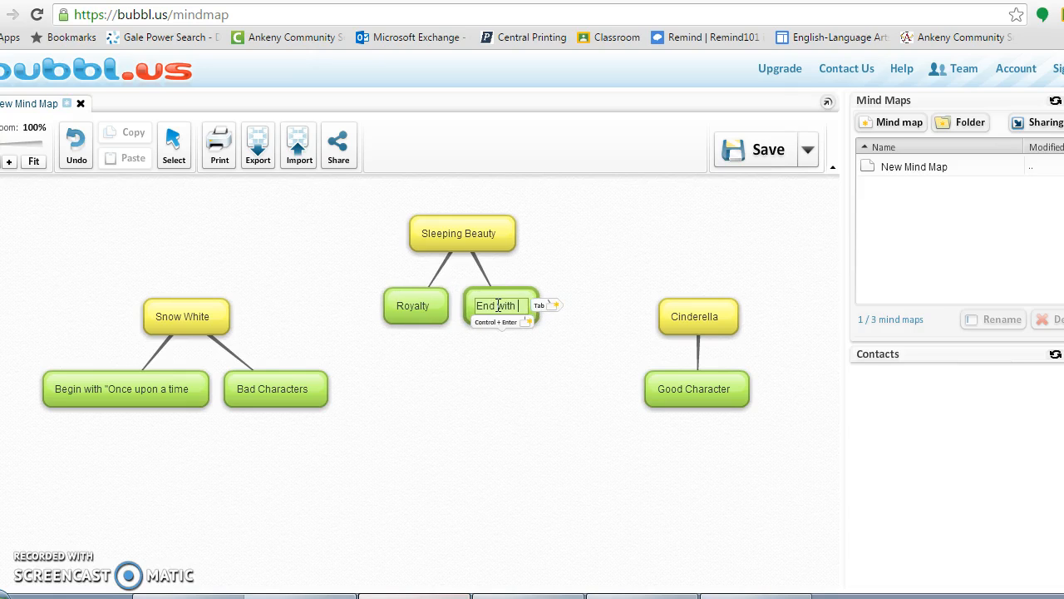
{"action": "type", "text": " \"Happ"}
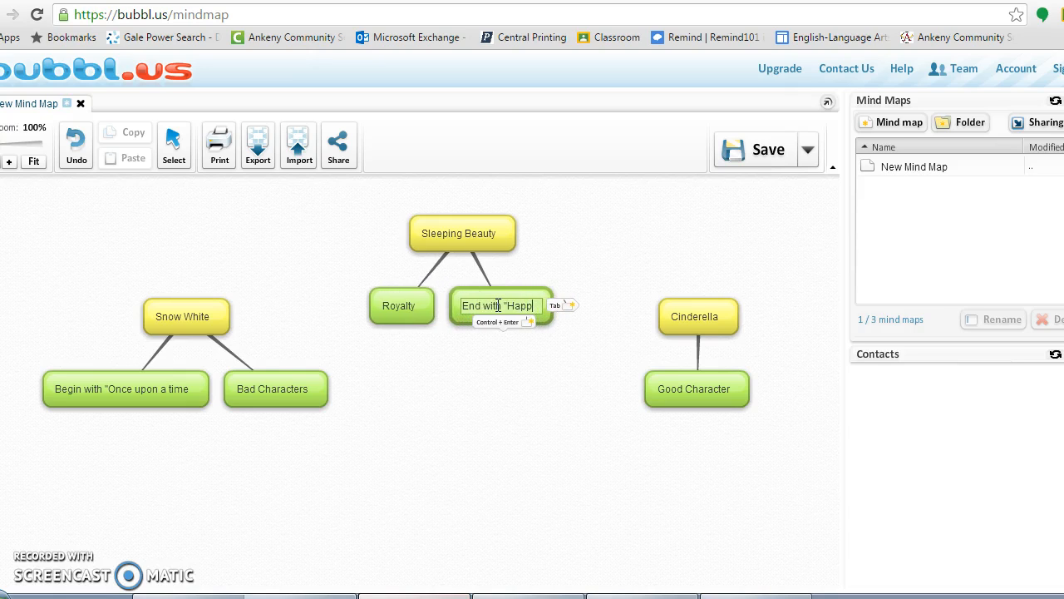
{"action": "type", "text": "ily ever"}
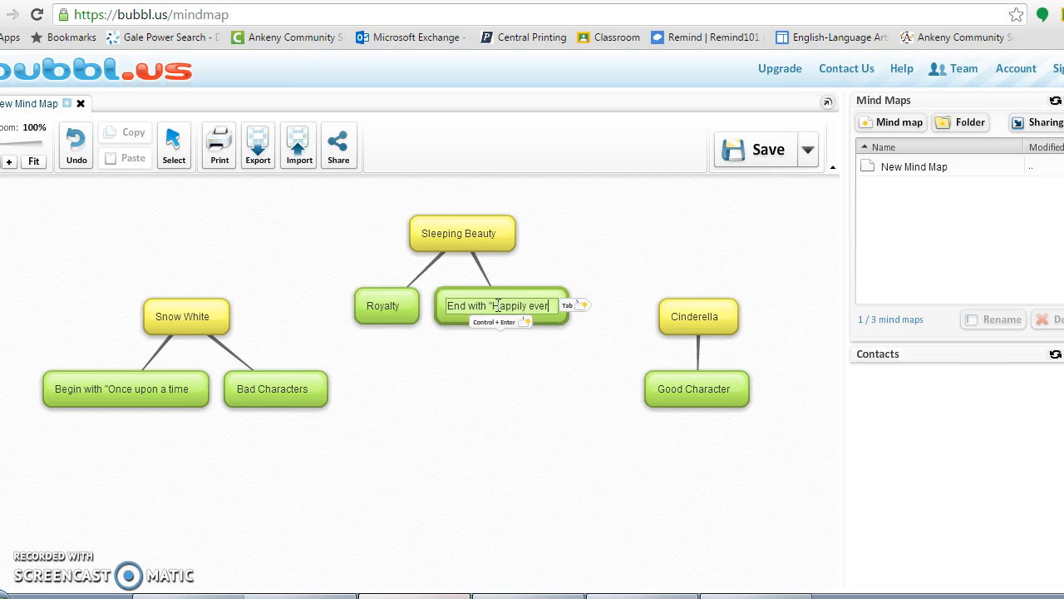
{"action": "type", "text": " after"}
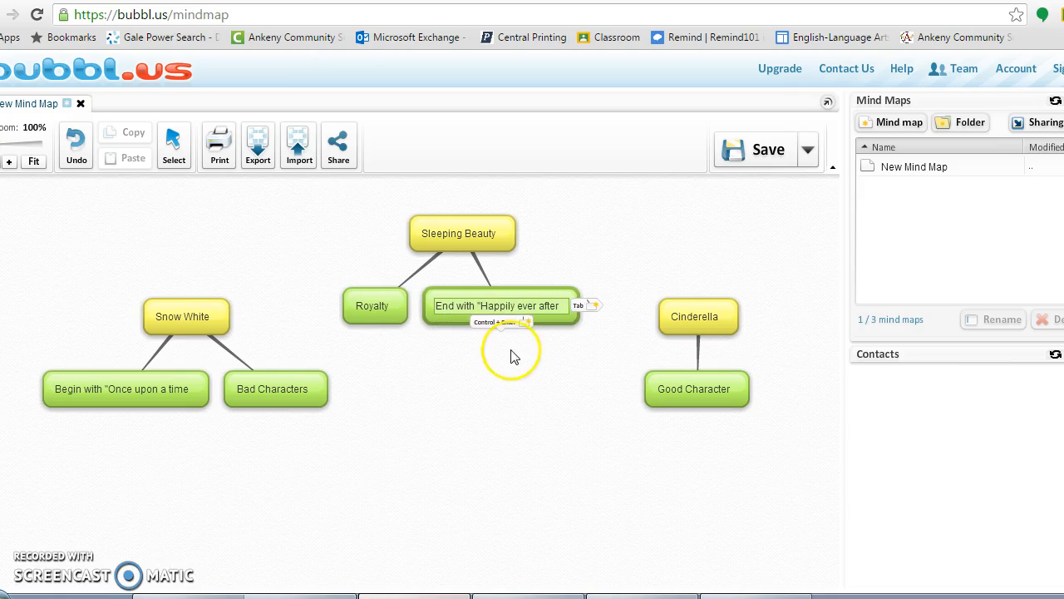
{"action": "left_click", "coordinate": [514, 380]}
{"action": "mouse_move", "coordinate": [297, 387]}
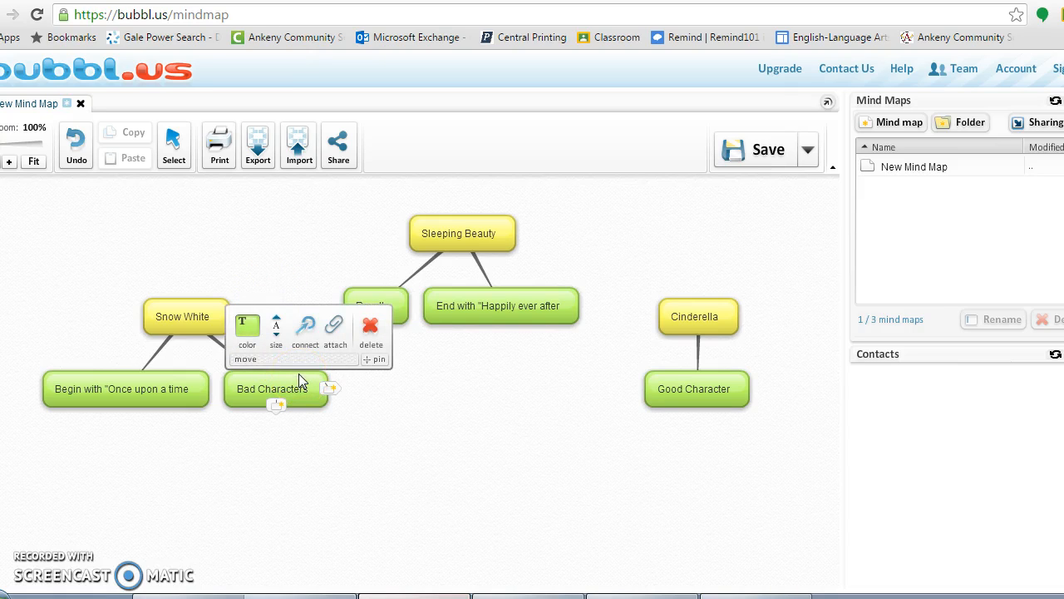
- Draw cross-link arrows from Bad Characters to Sleeping Beauty and to Cinderella
{"action": "left_click_drag", "start_coordinate": [304, 330], "coordinate": [419, 231]}
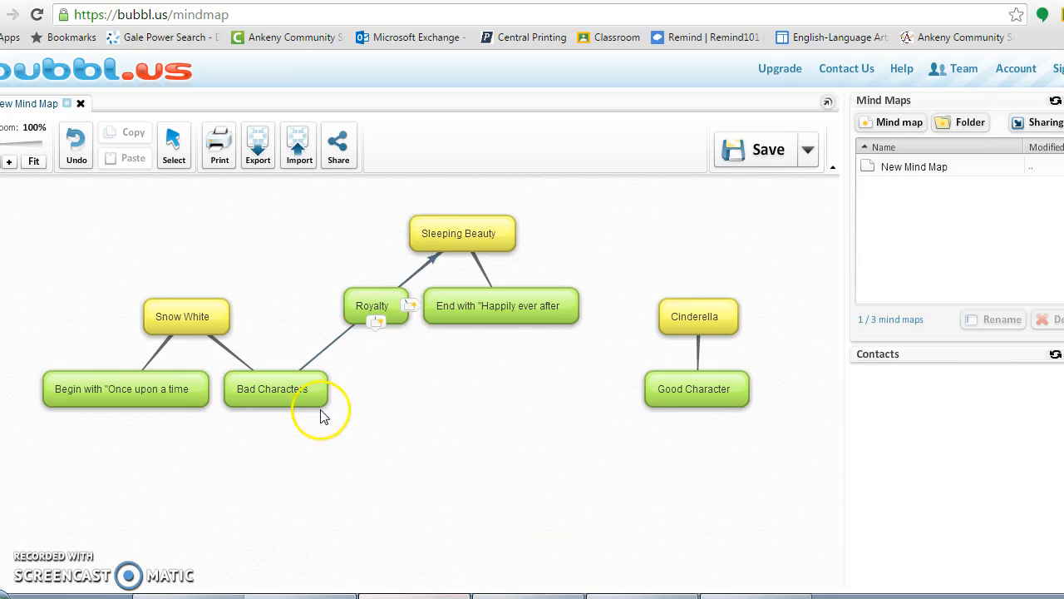
{"action": "mouse_move", "coordinate": [313, 405]}
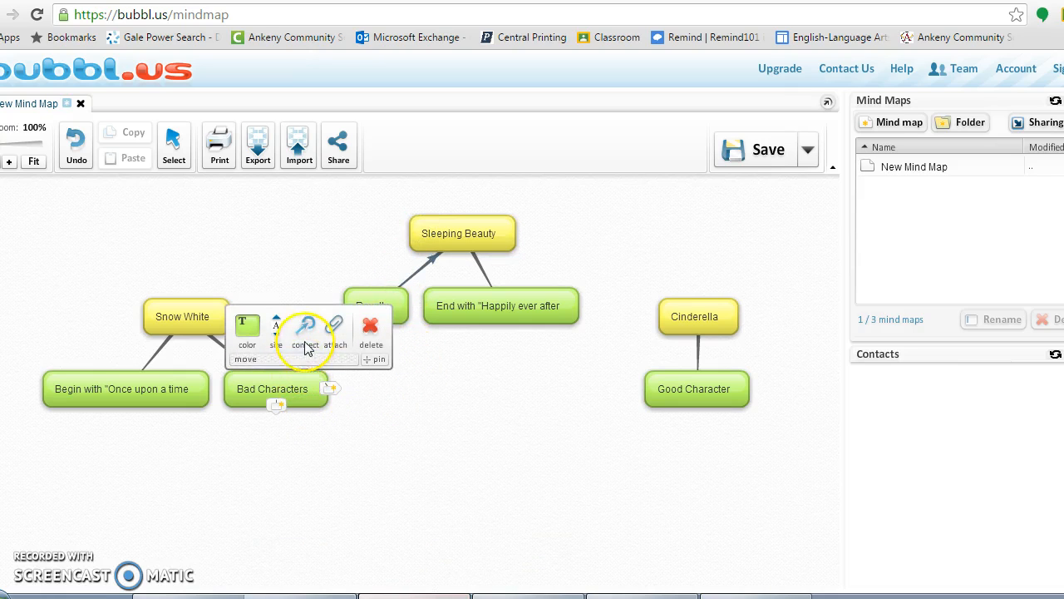
{"action": "left_click_drag", "start_coordinate": [306, 346], "coordinate": [665, 327]}
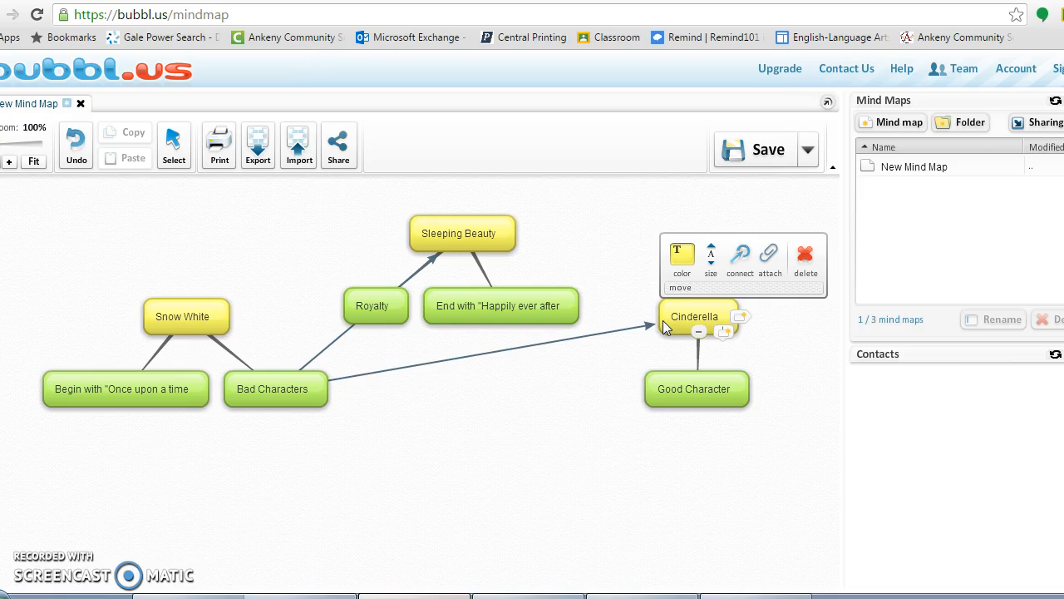
{"action": "left_click", "coordinate": [443, 238]}
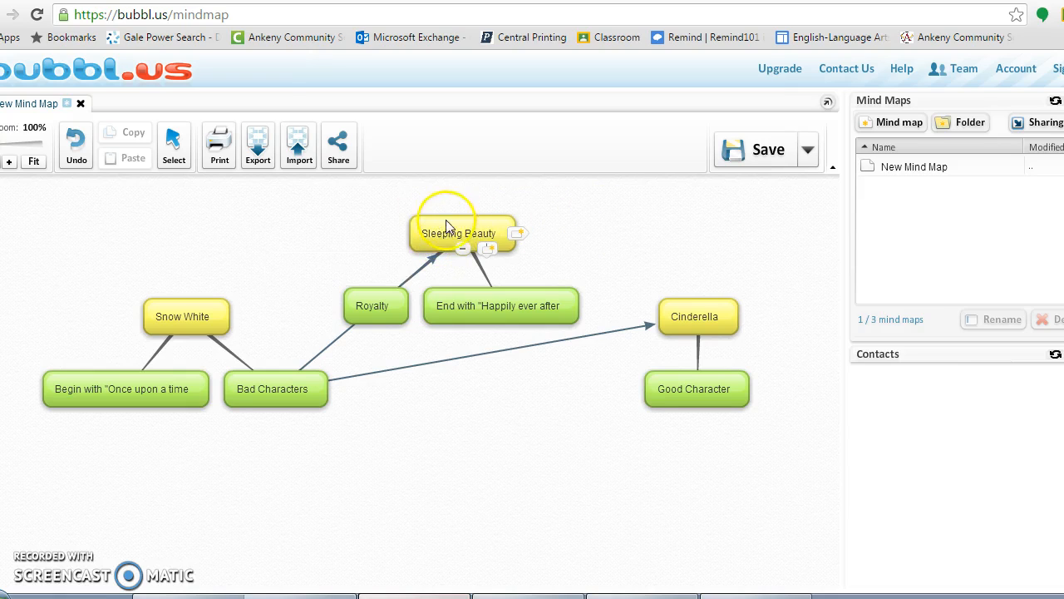
- Move the Sleeping Beauty group left and the Cinderella group up and left
{"action": "left_click_drag", "start_coordinate": [342, 267], "coordinate": [349, 196]}
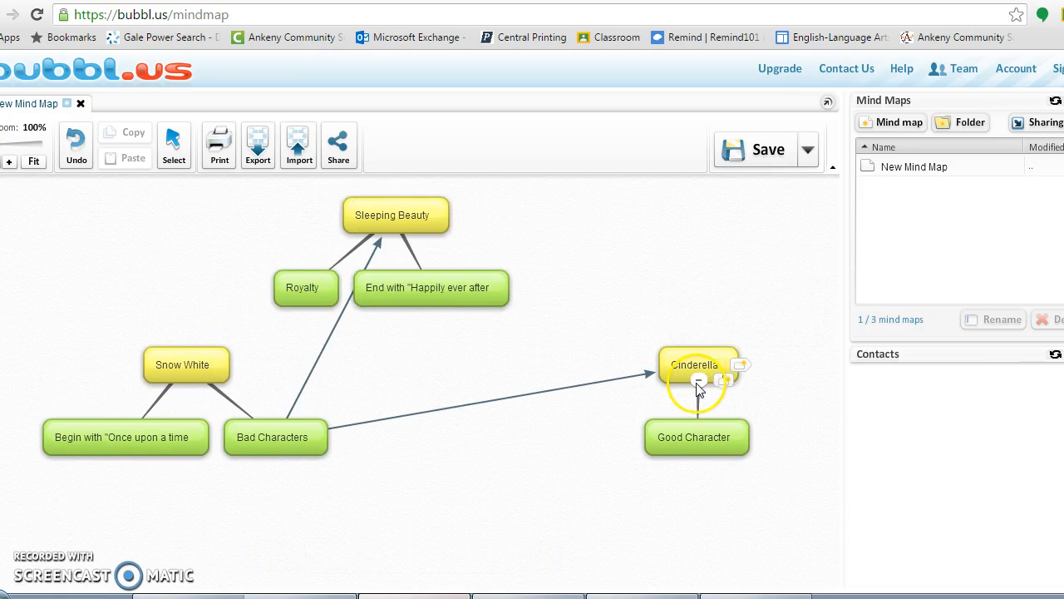
{"action": "left_click_drag", "start_coordinate": [671, 364], "coordinate": [591, 339]}
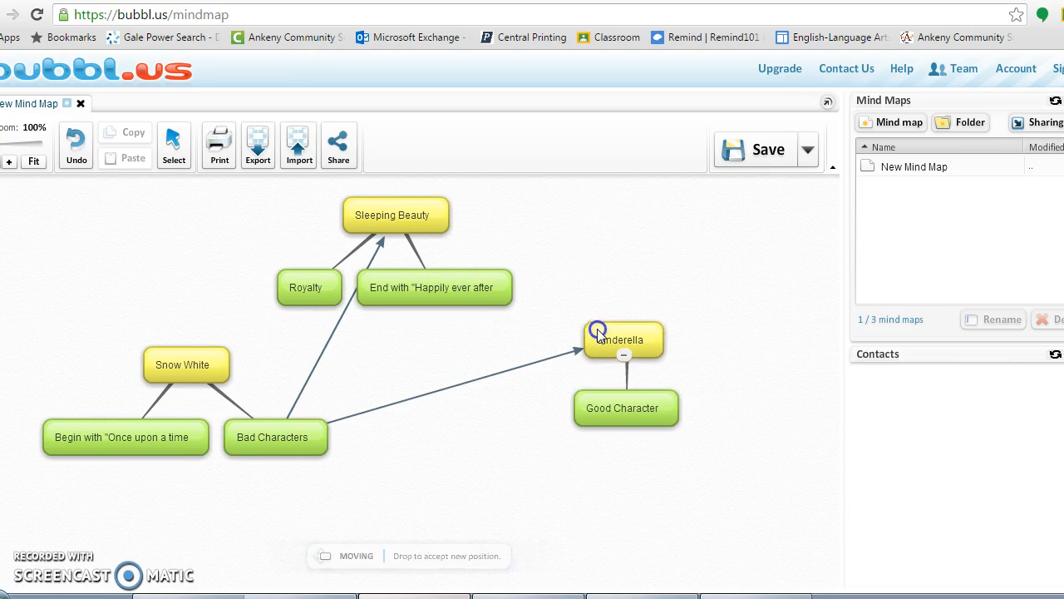
{"action": "left_click", "coordinate": [471, 453]}
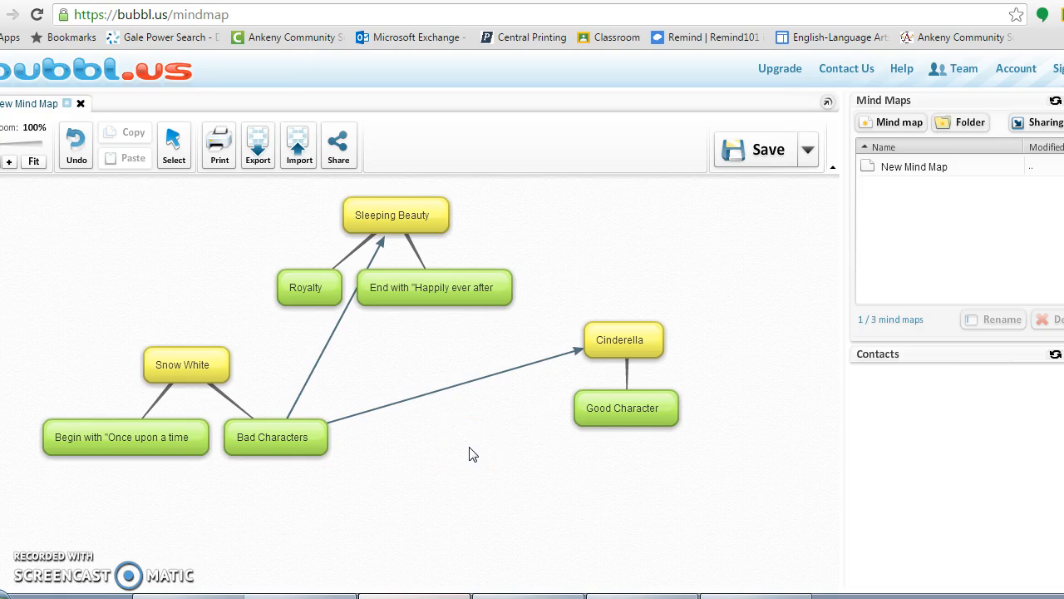
{"action": "mouse_move", "coordinate": [285, 434]}
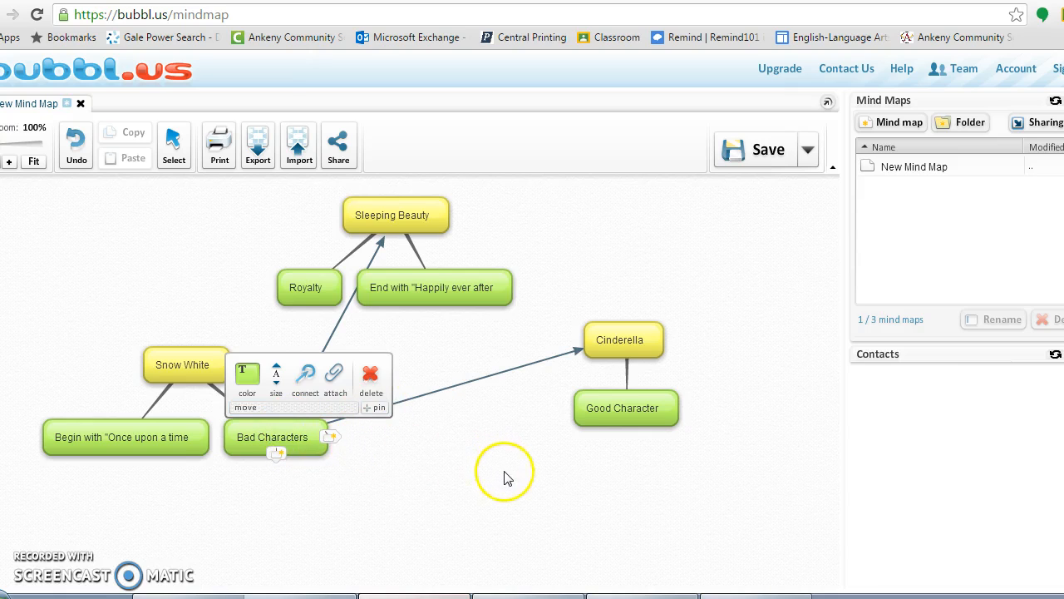
- Draw an arrow from Good Character to Sleeping Beauty
{"action": "mouse_move", "coordinate": [584, 407]}
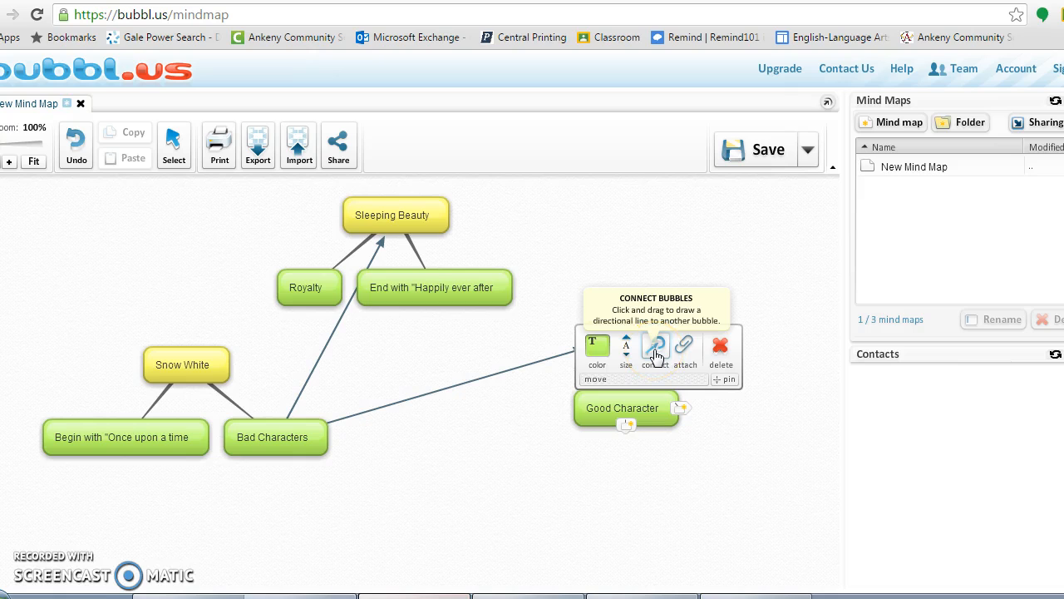
{"action": "left_click_drag", "start_coordinate": [654, 352], "coordinate": [434, 231]}
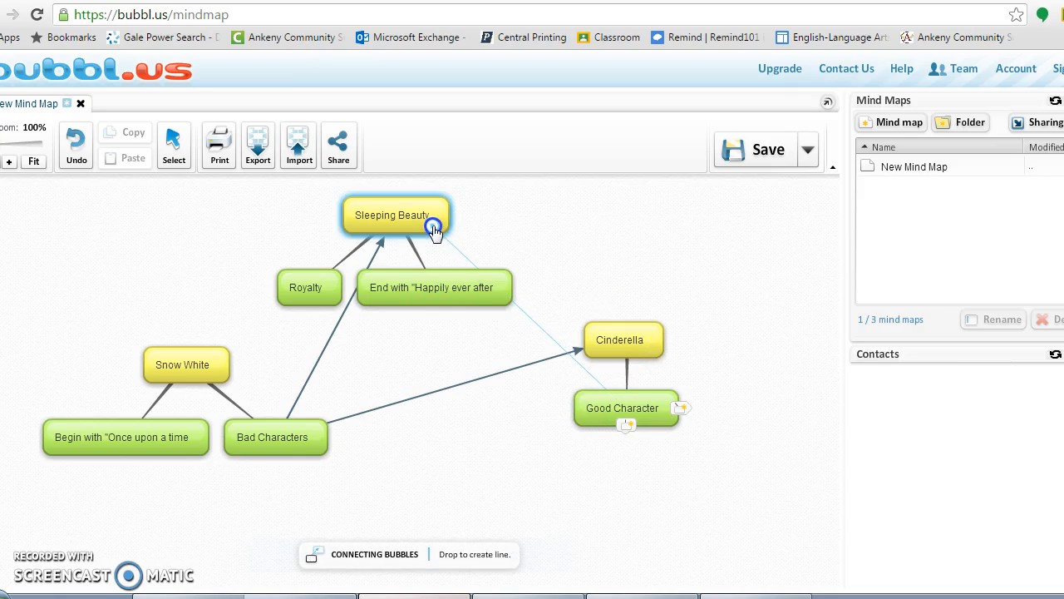
{"action": "left_click_drag", "start_coordinate": [433, 226], "coordinate": [433, 226]}
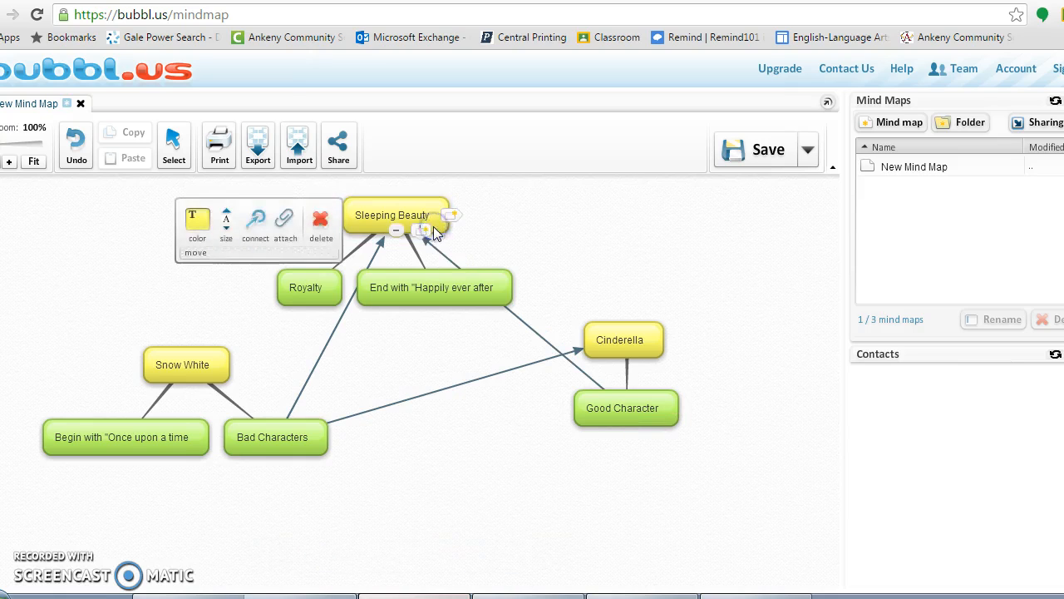
- Draw an arrow from Good Character to Snow White
{"action": "mouse_move", "coordinate": [602, 418]}
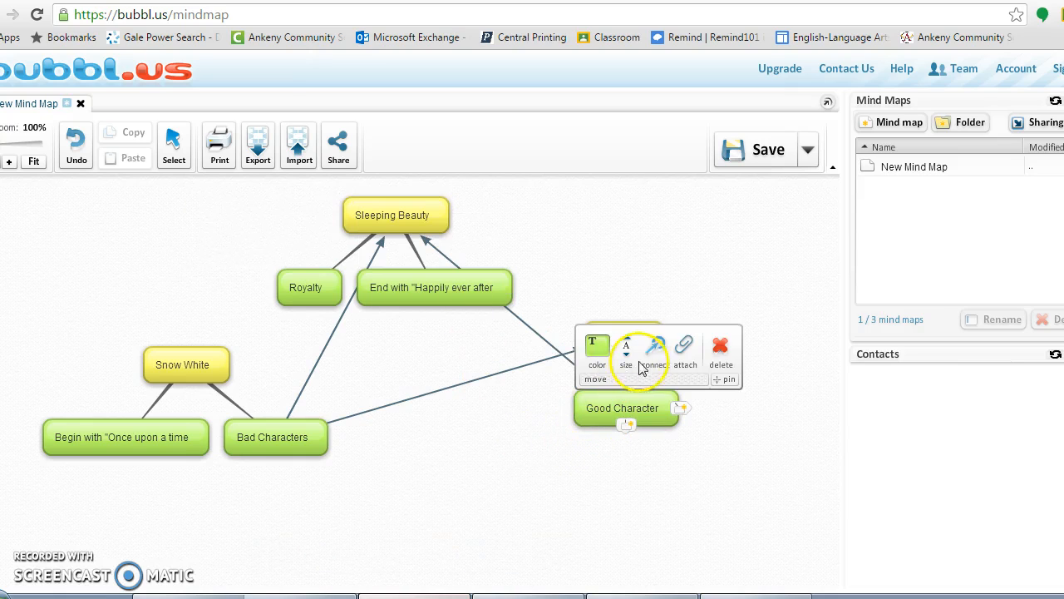
{"action": "left_click_drag", "start_coordinate": [655, 345], "coordinate": [499, 398]}
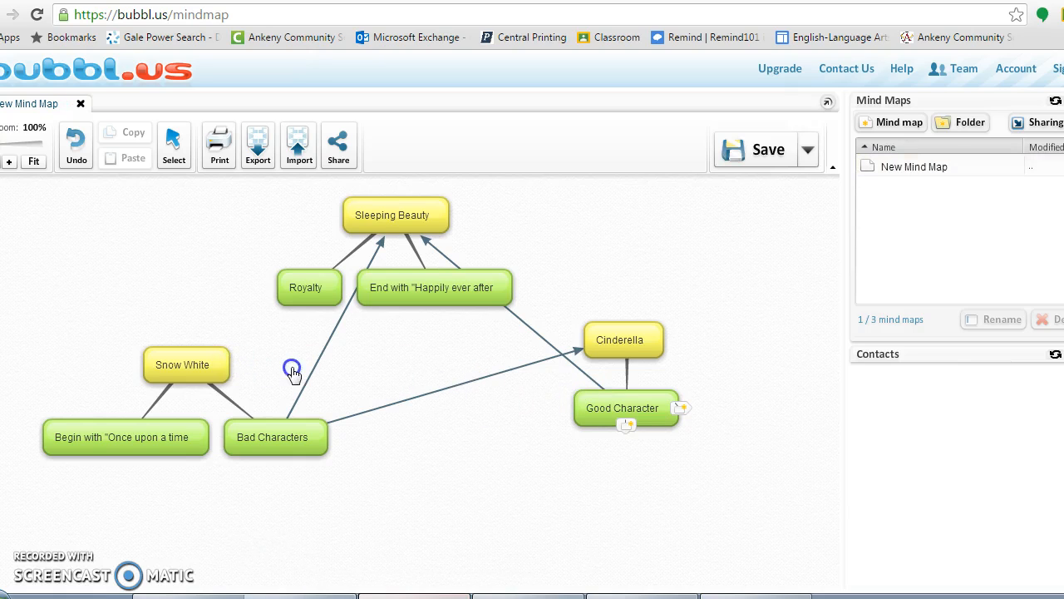
{"action": "left_click", "coordinate": [621, 345]}
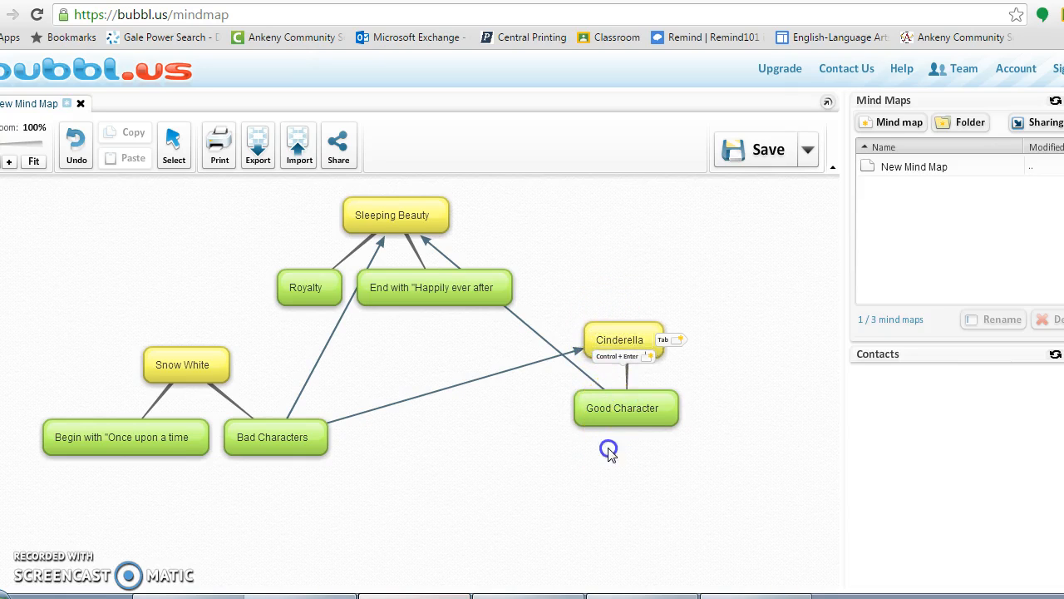
{"action": "left_click", "coordinate": [612, 411]}
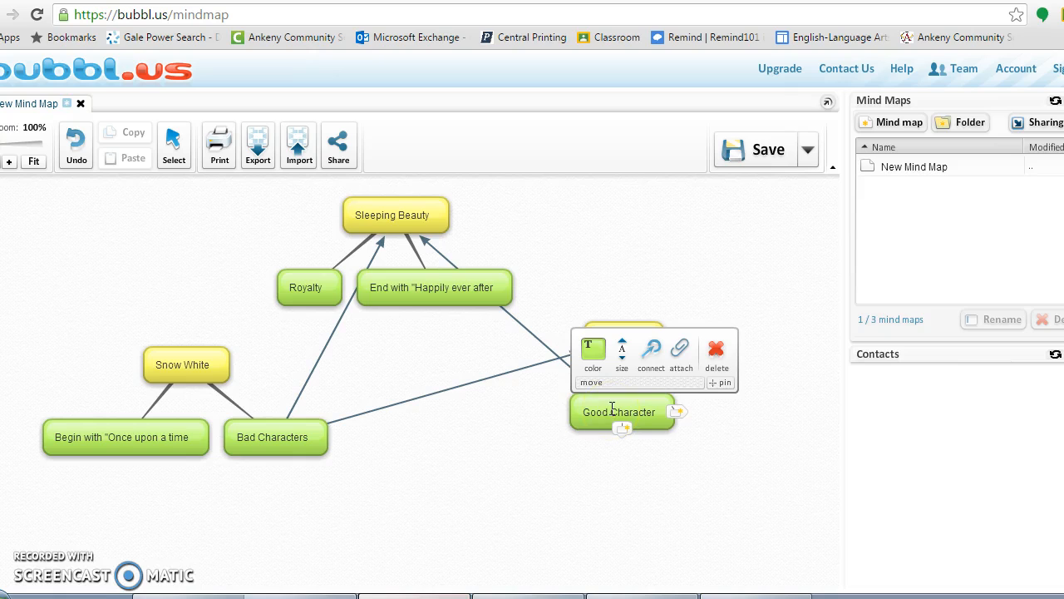
{"action": "left_click_drag", "start_coordinate": [652, 349], "coordinate": [275, 376]}
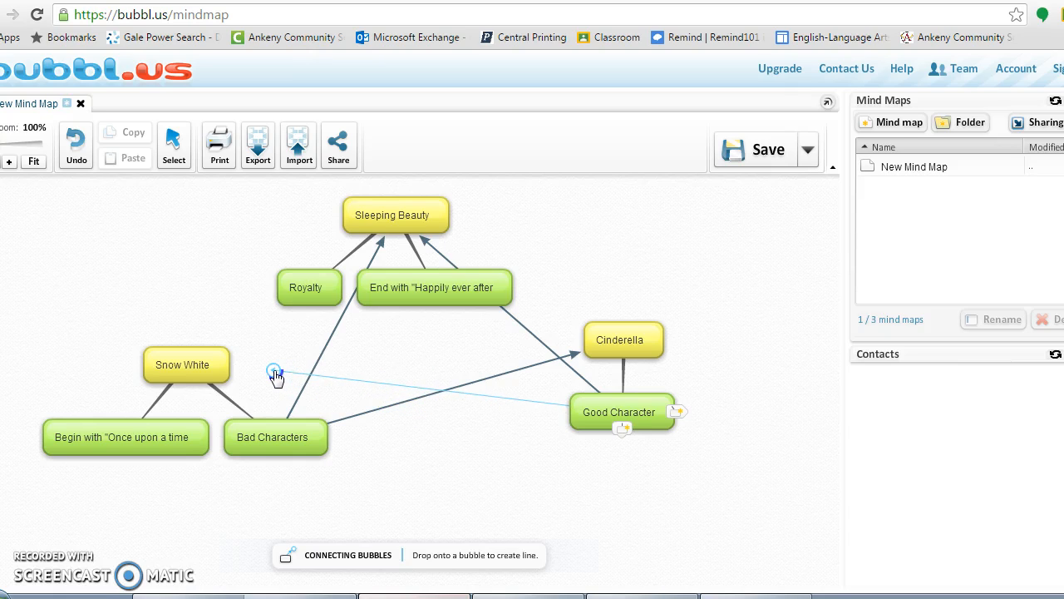
{"action": "left_click_drag", "start_coordinate": [275, 376], "coordinate": [221, 365]}
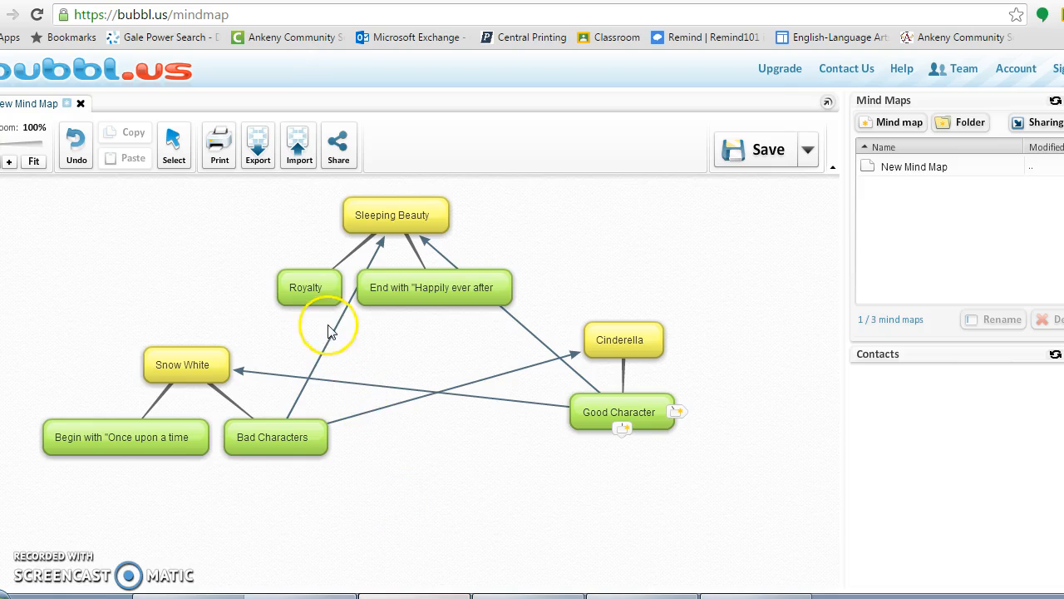
{"action": "mouse_move", "coordinate": [310, 300]}
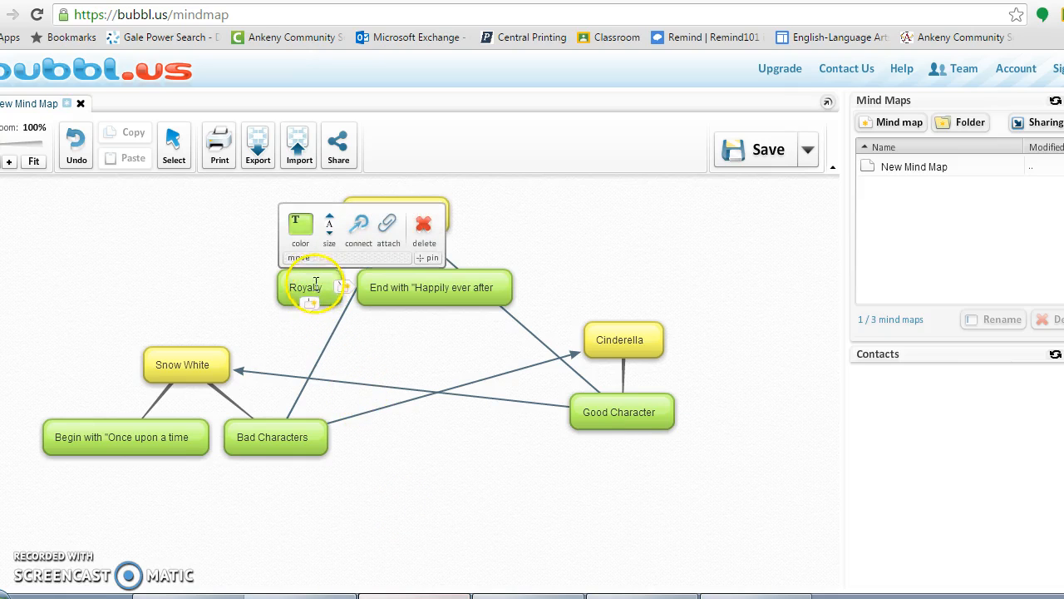
- Draw arrows from Royalty to Snow White and to Cinderella
{"action": "left_click_drag", "start_coordinate": [357, 239], "coordinate": [190, 350]}
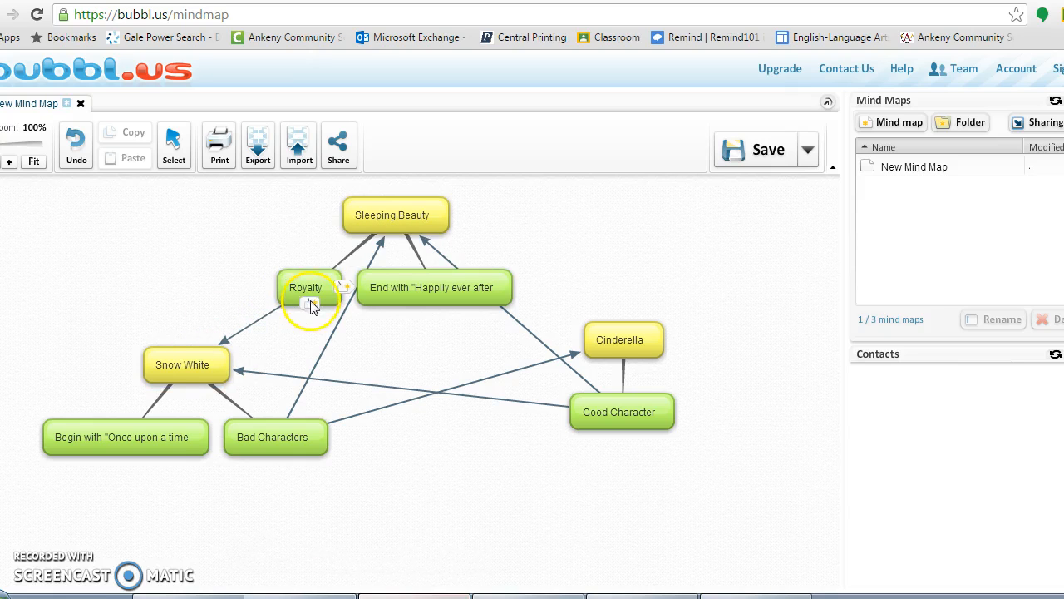
{"action": "mouse_move", "coordinate": [309, 298]}
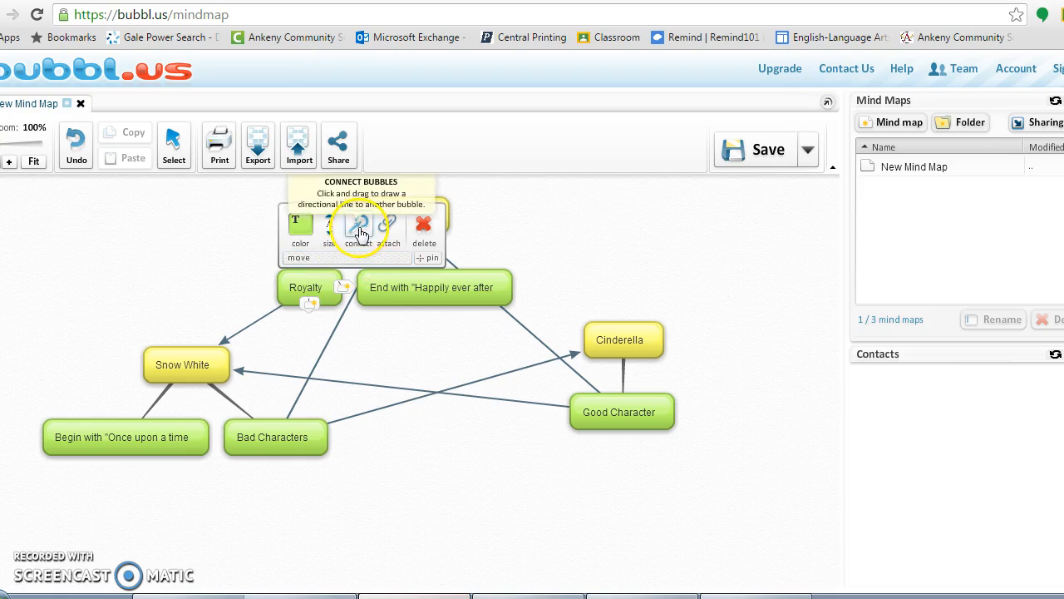
{"action": "left_click_drag", "start_coordinate": [358, 226], "coordinate": [597, 333]}
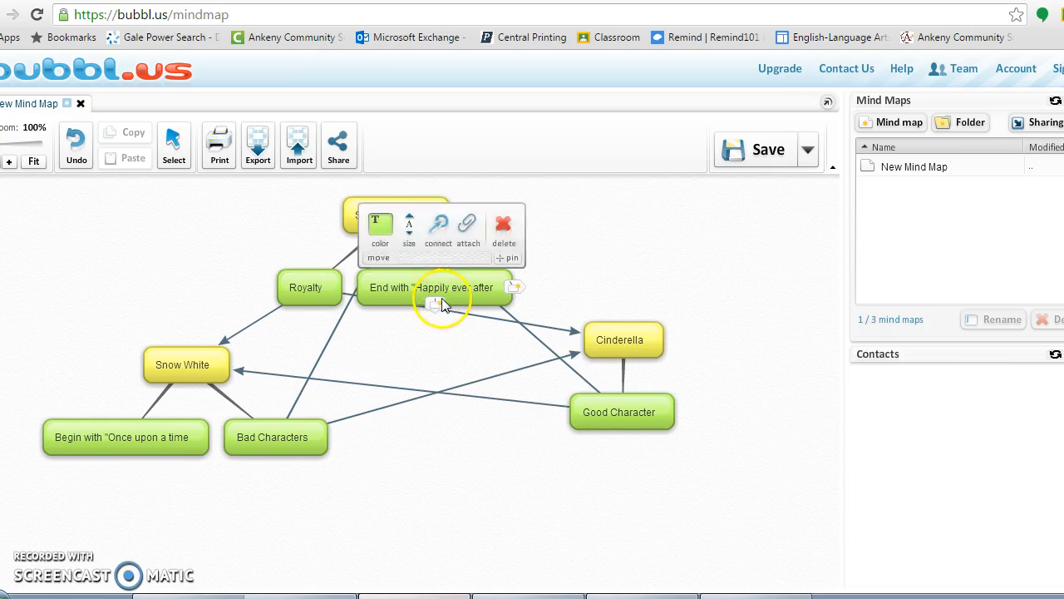
- Move the 'Happily ever after' bubble below Royalty and link it to Cinderella and Snow White
{"action": "mouse_move", "coordinate": [445, 287]}
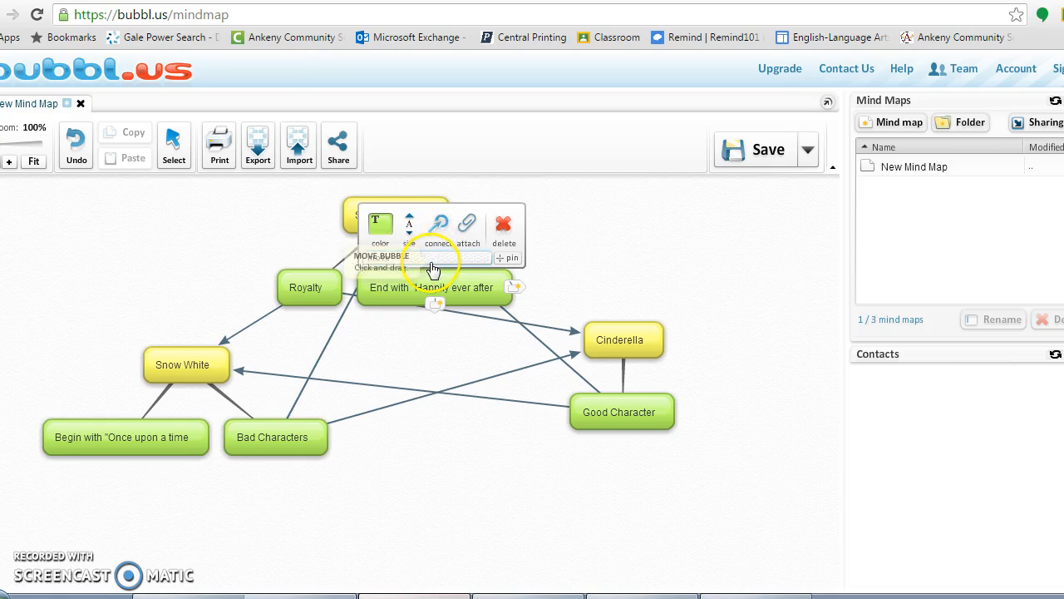
{"action": "left_click_drag", "start_coordinate": [431, 258], "coordinate": [376, 344]}
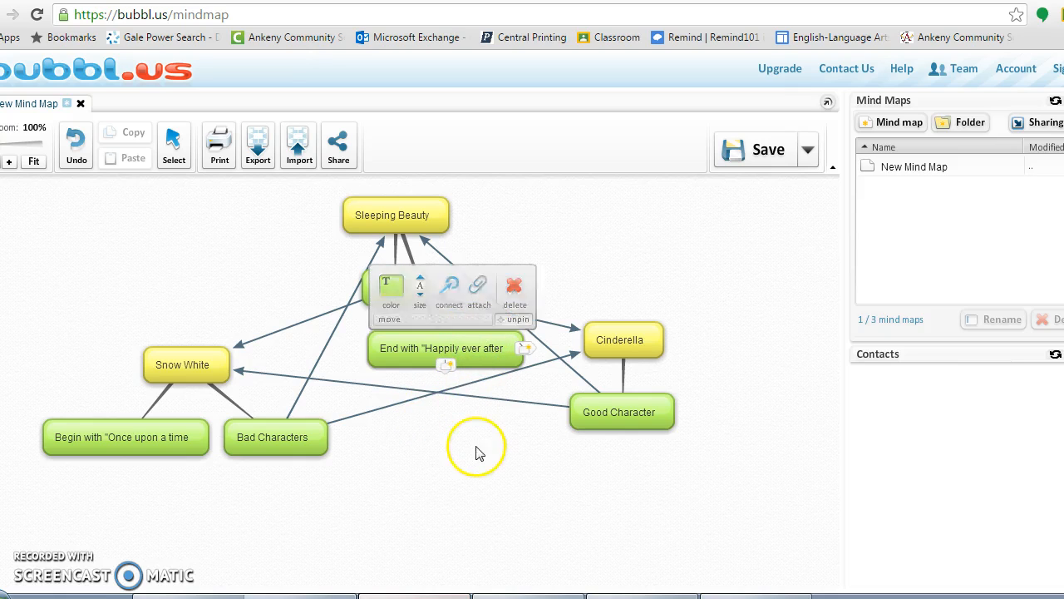
{"action": "mouse_move", "coordinate": [485, 366]}
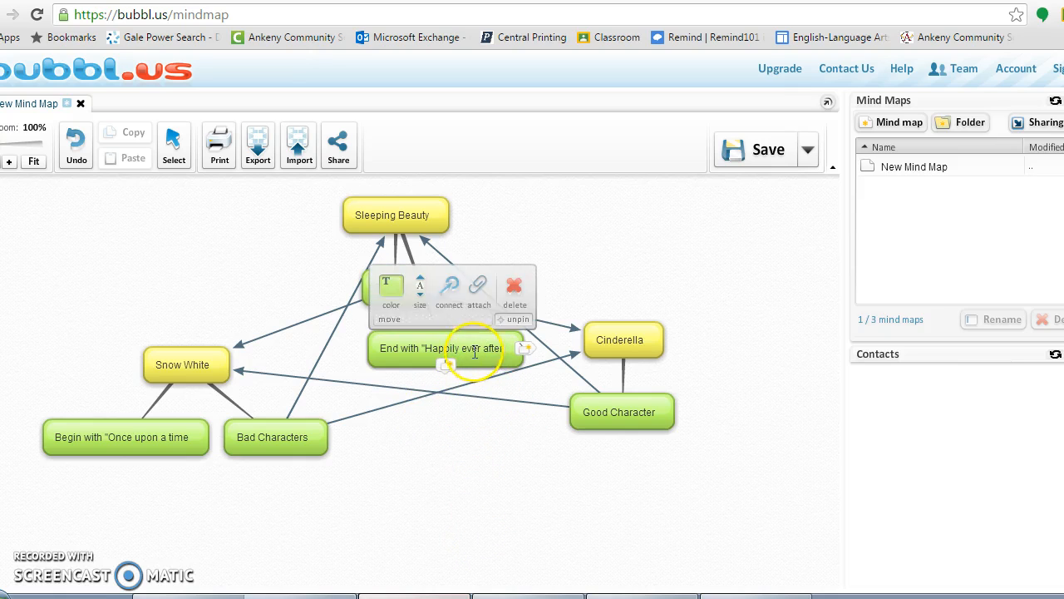
{"action": "left_click_drag", "start_coordinate": [452, 293], "coordinate": [492, 394]}
{"action": "left_click", "coordinate": [465, 349]}
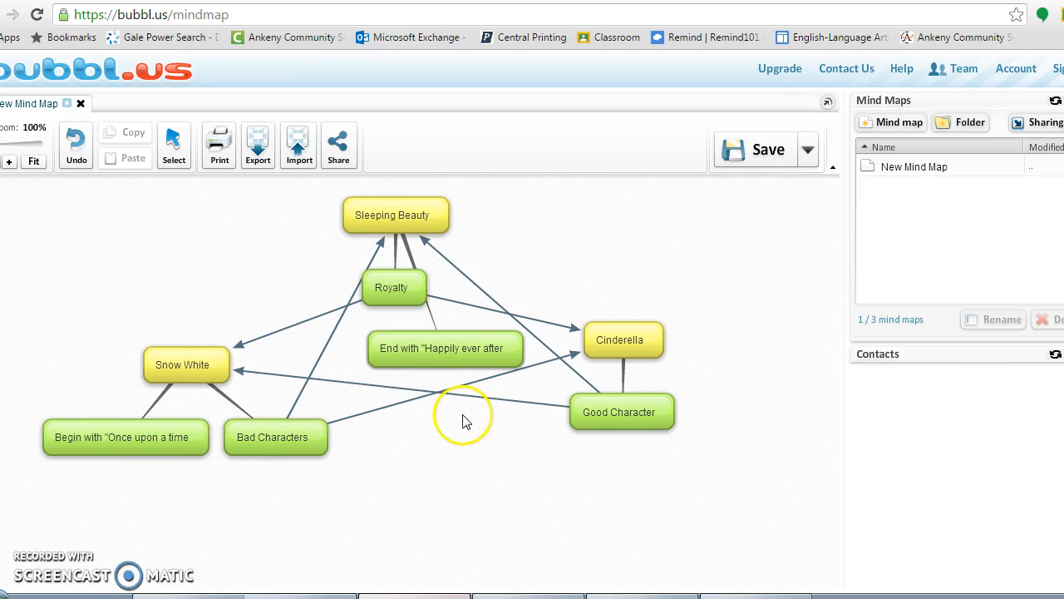
{"action": "mouse_move", "coordinate": [450, 358]}
{"action": "left_click_drag", "start_coordinate": [439, 308], "coordinate": [604, 346]}
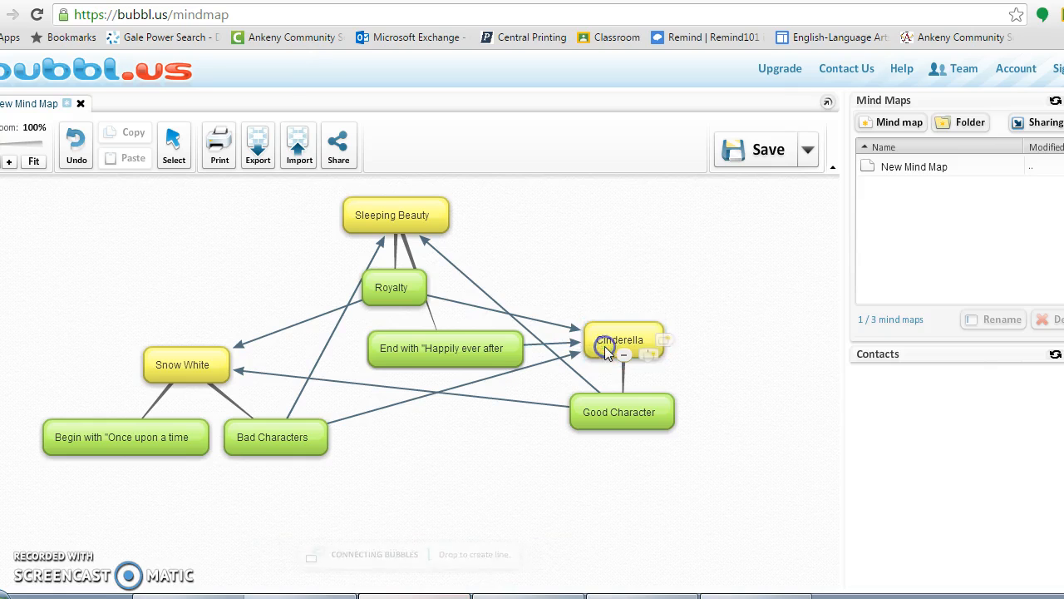
{"action": "mouse_move", "coordinate": [416, 366]}
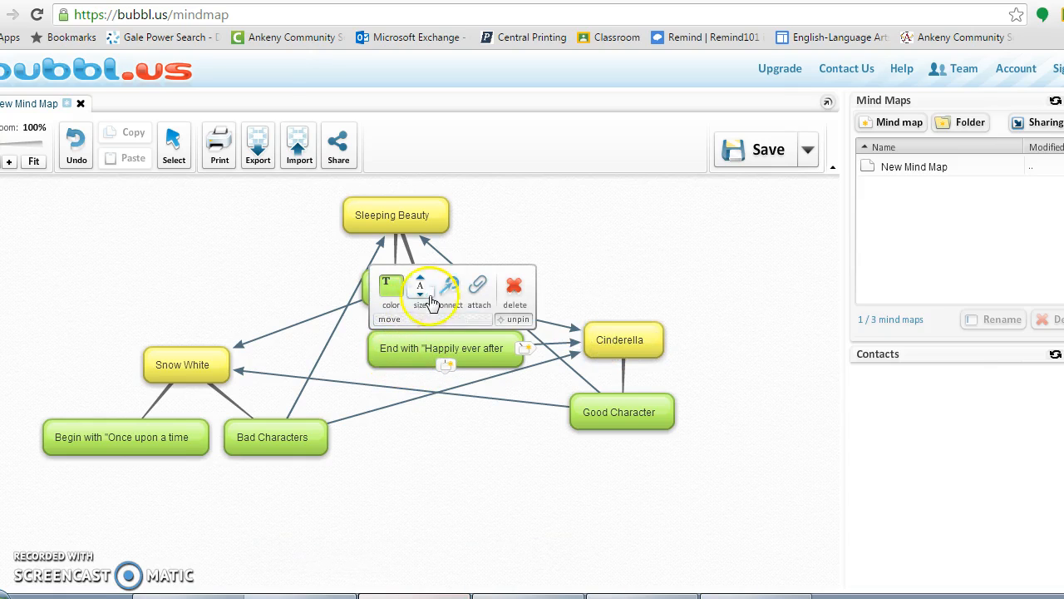
{"action": "left_click_drag", "start_coordinate": [448, 290], "coordinate": [204, 368]}
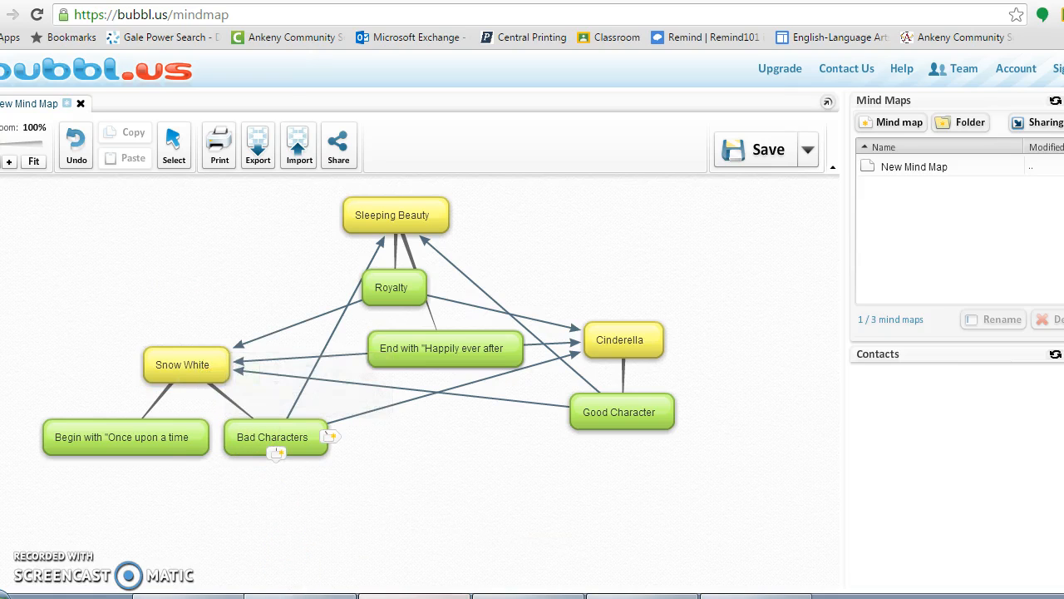
- Move the 'Once upon a time' bubble above Snow White and link it to Sleeping Beauty and Cinderella
{"action": "mouse_move", "coordinate": [105, 452]}
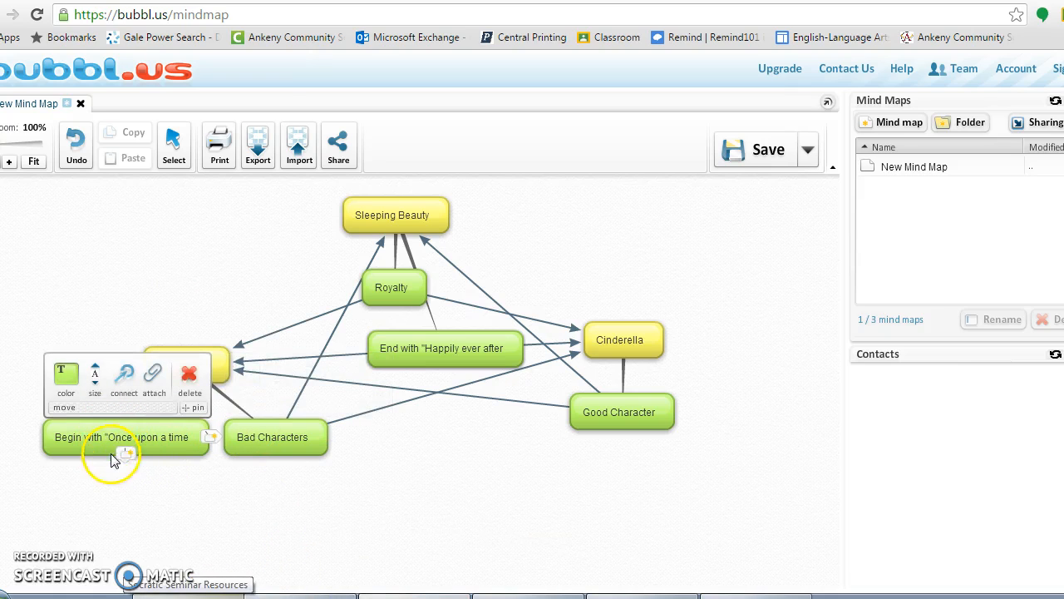
{"action": "left_click_drag", "start_coordinate": [55, 440], "coordinate": [97, 252]}
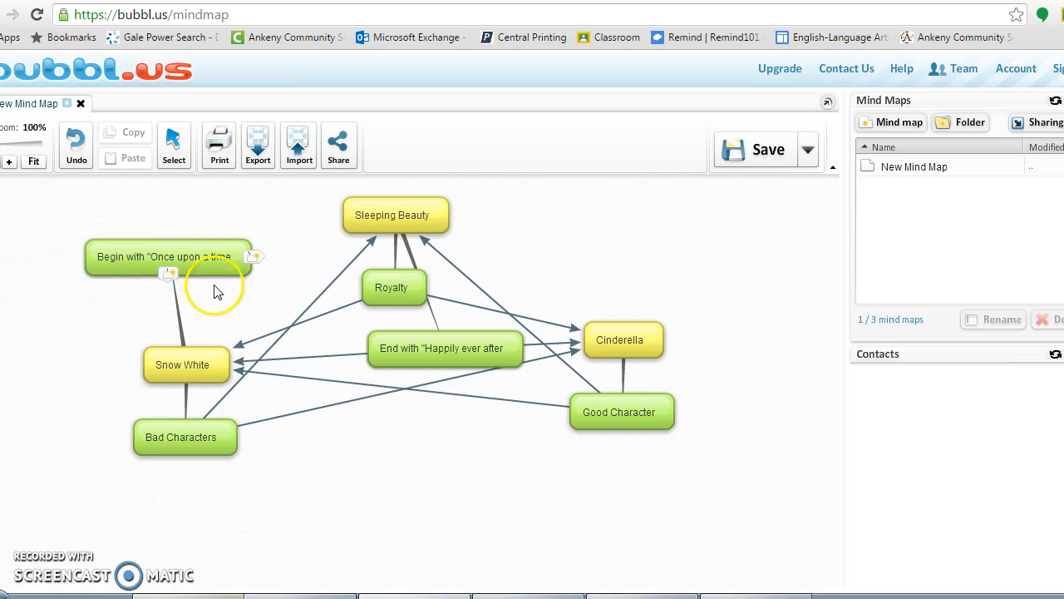
{"action": "mouse_move", "coordinate": [219, 256]}
{"action": "left_click_drag", "start_coordinate": [61, 271], "coordinate": [346, 210]}
{"action": "mouse_move", "coordinate": [74, 260]}
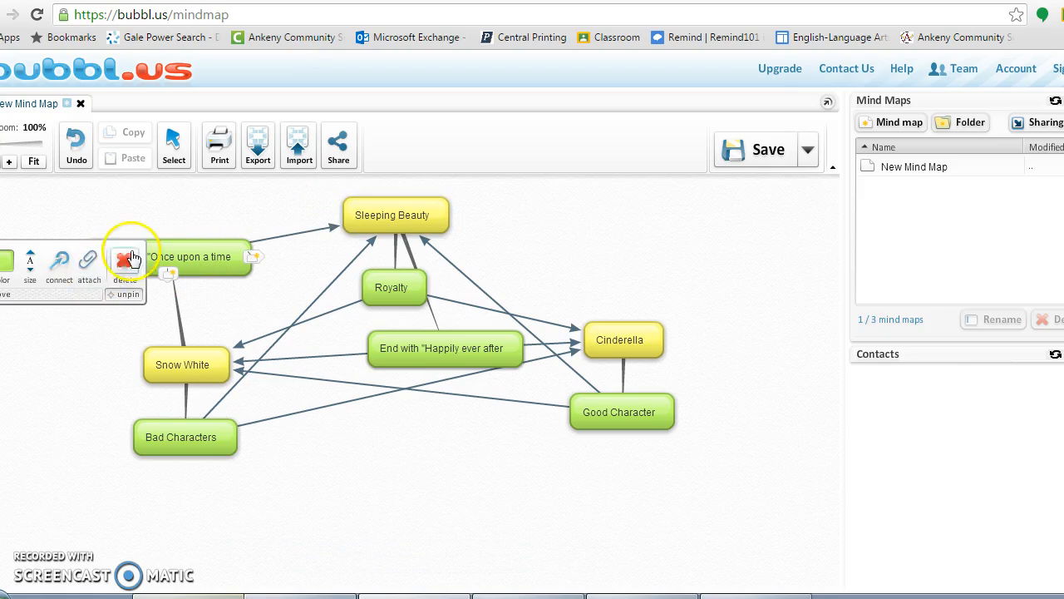
{"action": "left_click_drag", "start_coordinate": [62, 271], "coordinate": [632, 335]}
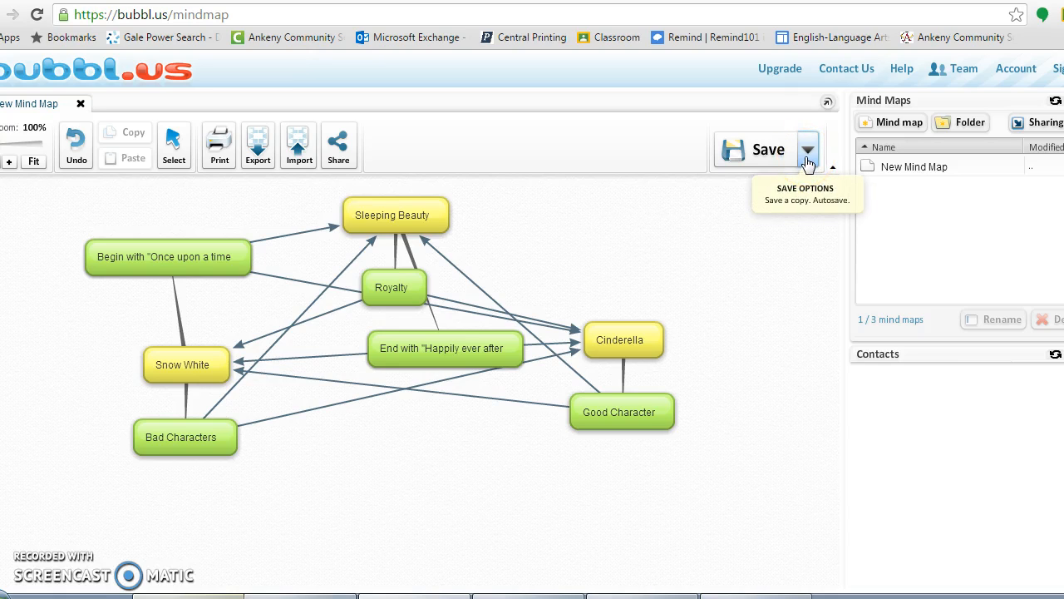
- Save the map and rename its New Mind Map entry to 'Fairy tale map'
{"action": "left_click", "coordinate": [770, 154]}
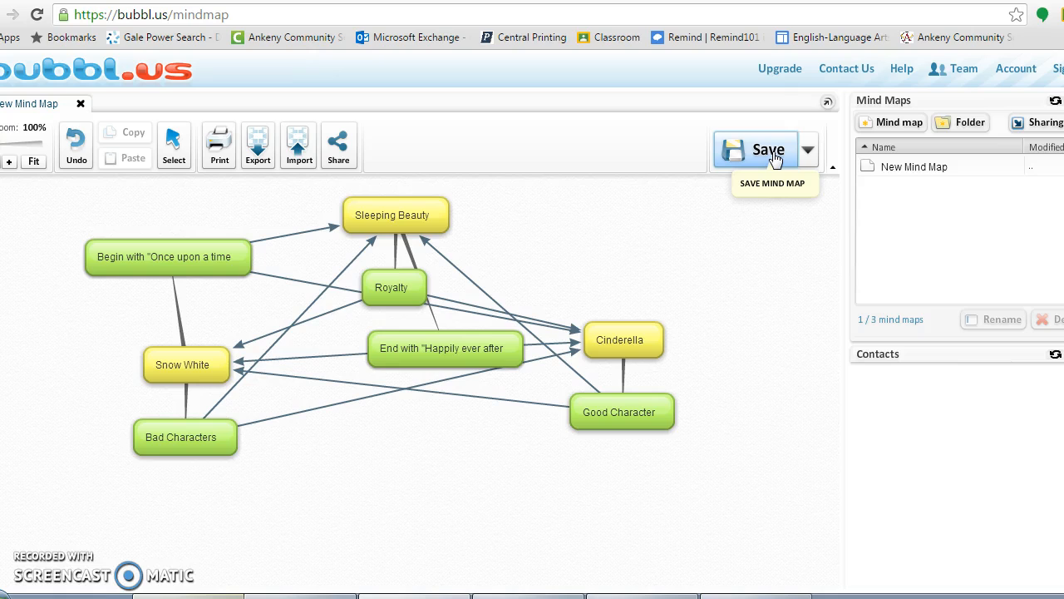
{"action": "left_click", "coordinate": [775, 158]}
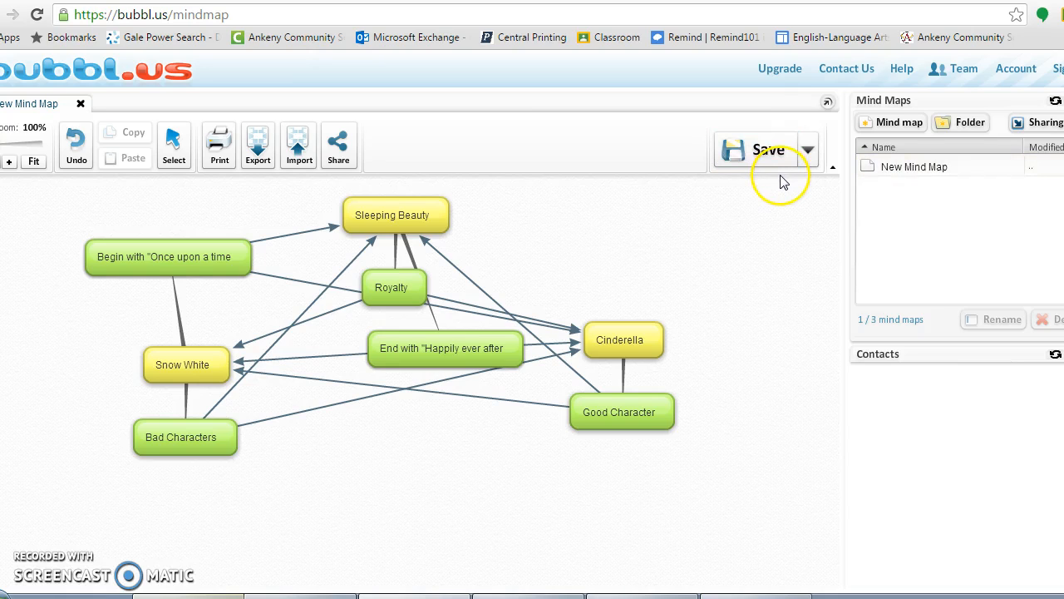
{"action": "left_click", "coordinate": [917, 169]}
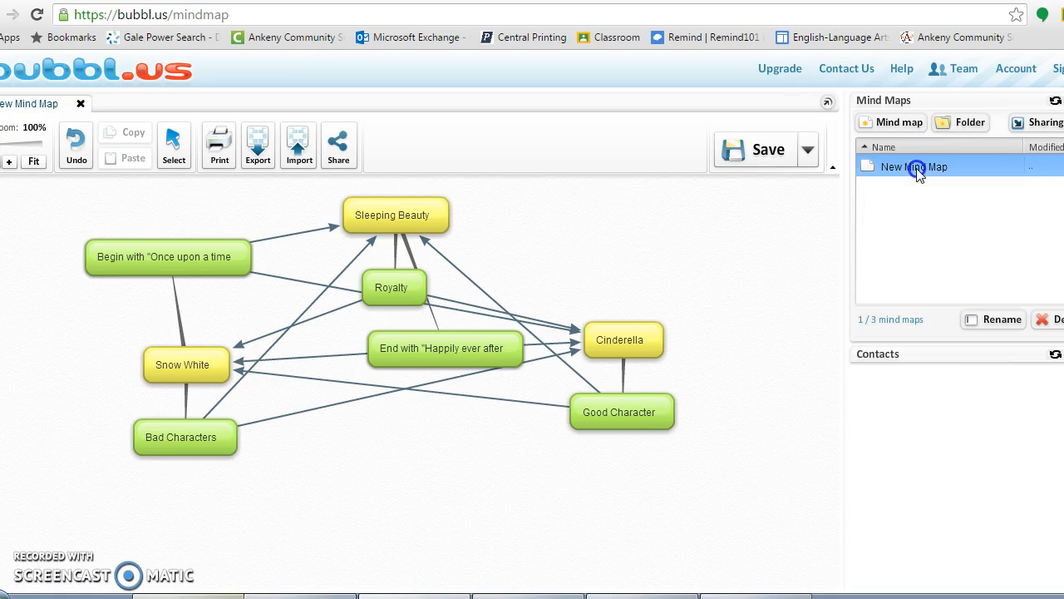
{"action": "mouse_move", "coordinate": [918, 169]}
{"action": "left_mouse_down"}
{"action": "mouse_move", "coordinate": [971, 183]}
{"action": "mouse_move", "coordinate": [934, 169]}
{"action": "left_mouse_up"}
{"action": "right_click", "coordinate": [930, 168]}
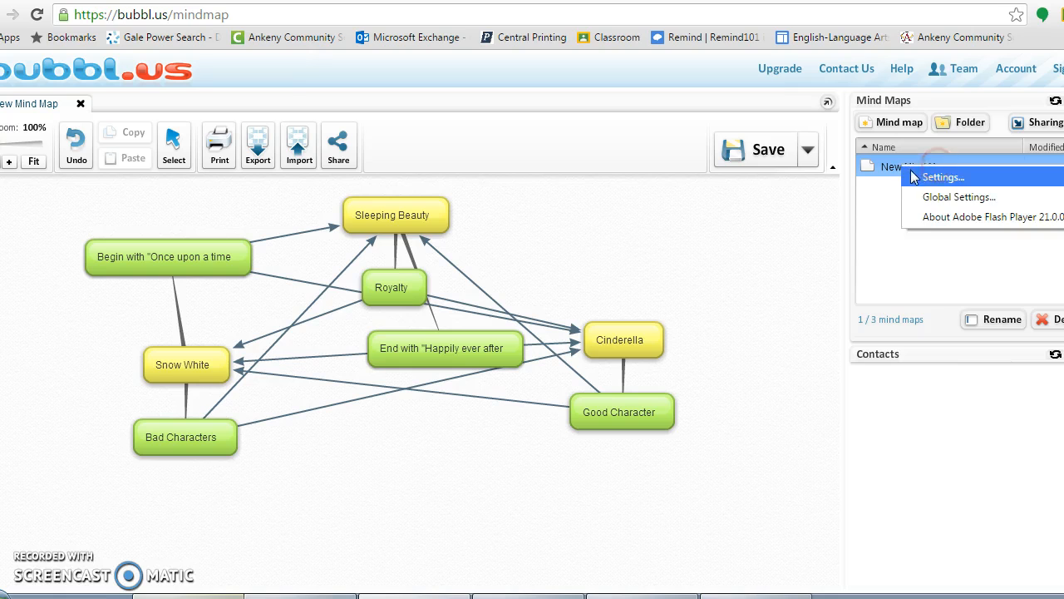
{"action": "left_click", "coordinate": [894, 168]}
{"action": "left_click", "coordinate": [906, 168]}
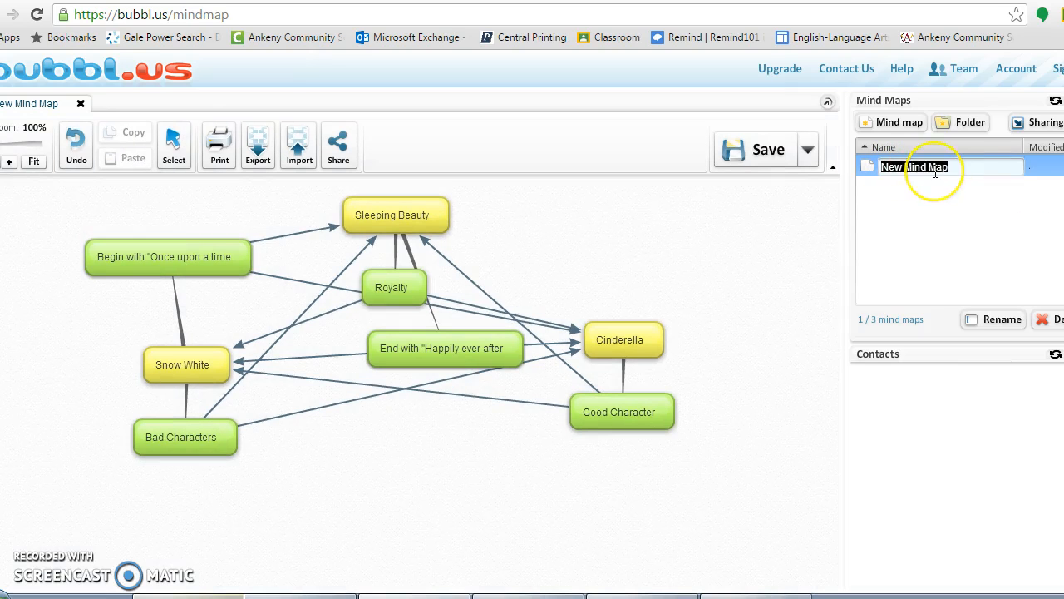
{"action": "key", "text": "BackSpace"}
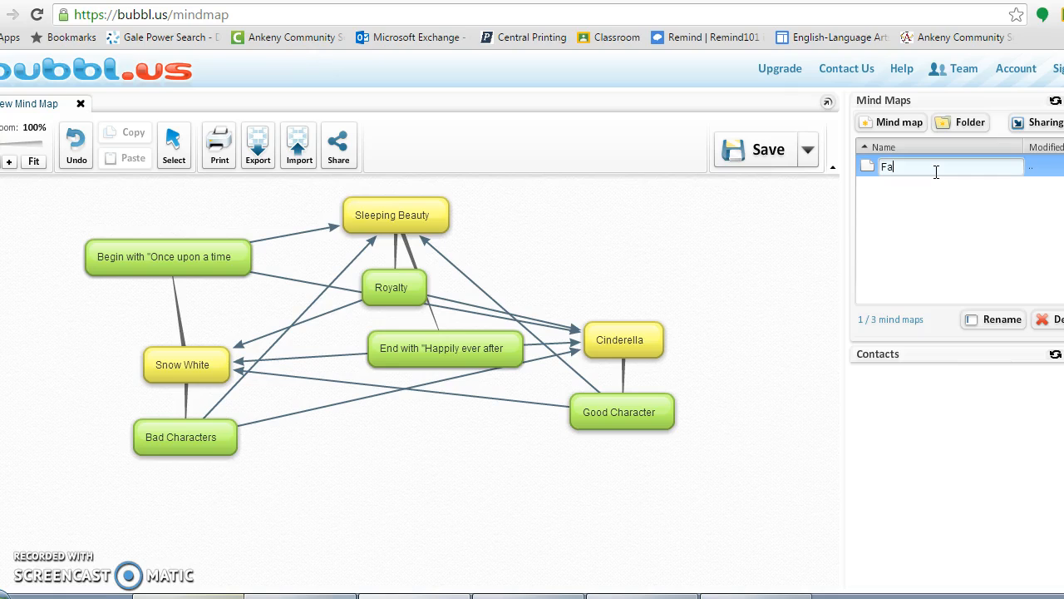
{"action": "type", "text": "Fairy tale map"}
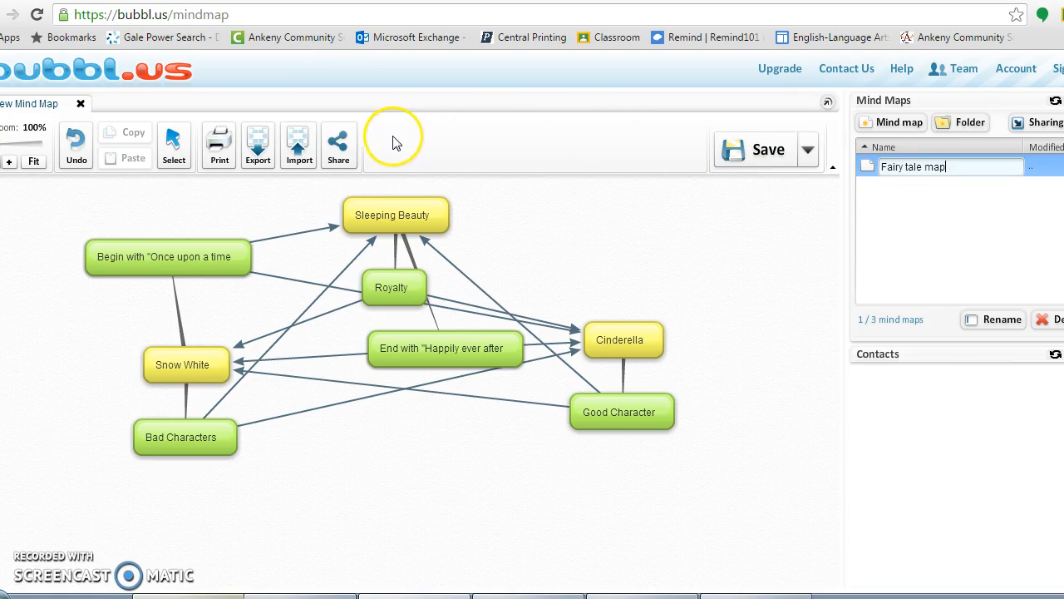
- Copy the read-only share URL for 'Fairy tale map'
{"action": "left_click", "coordinate": [339, 147]}
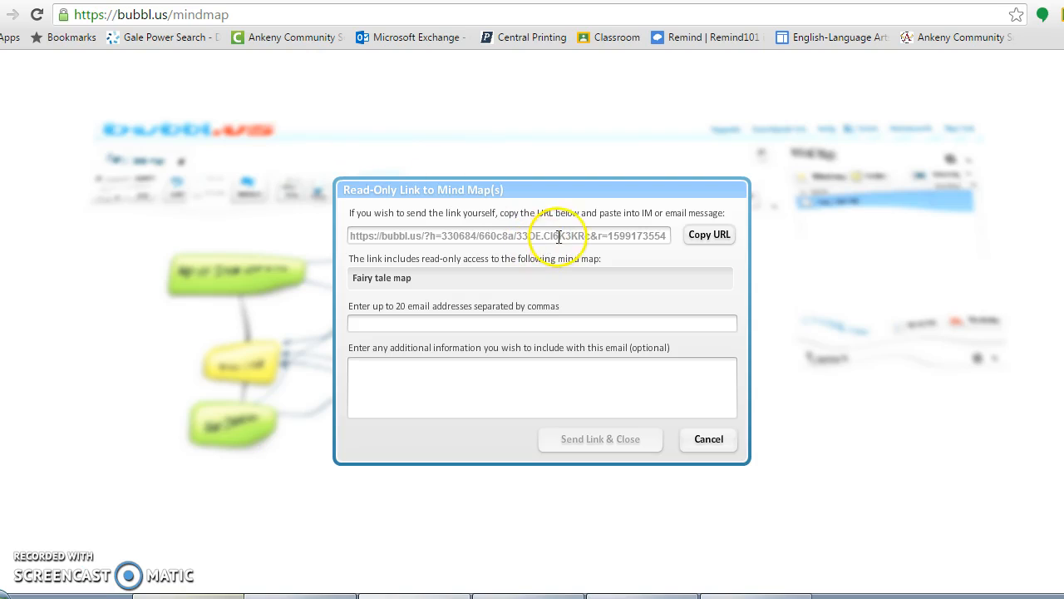
{"action": "left_click", "coordinate": [701, 237]}
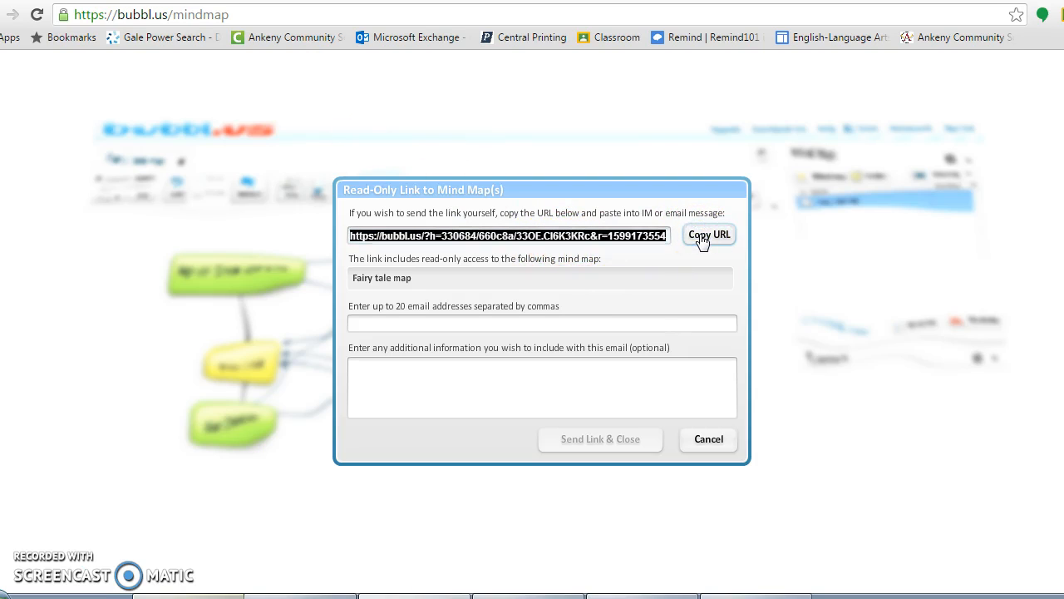